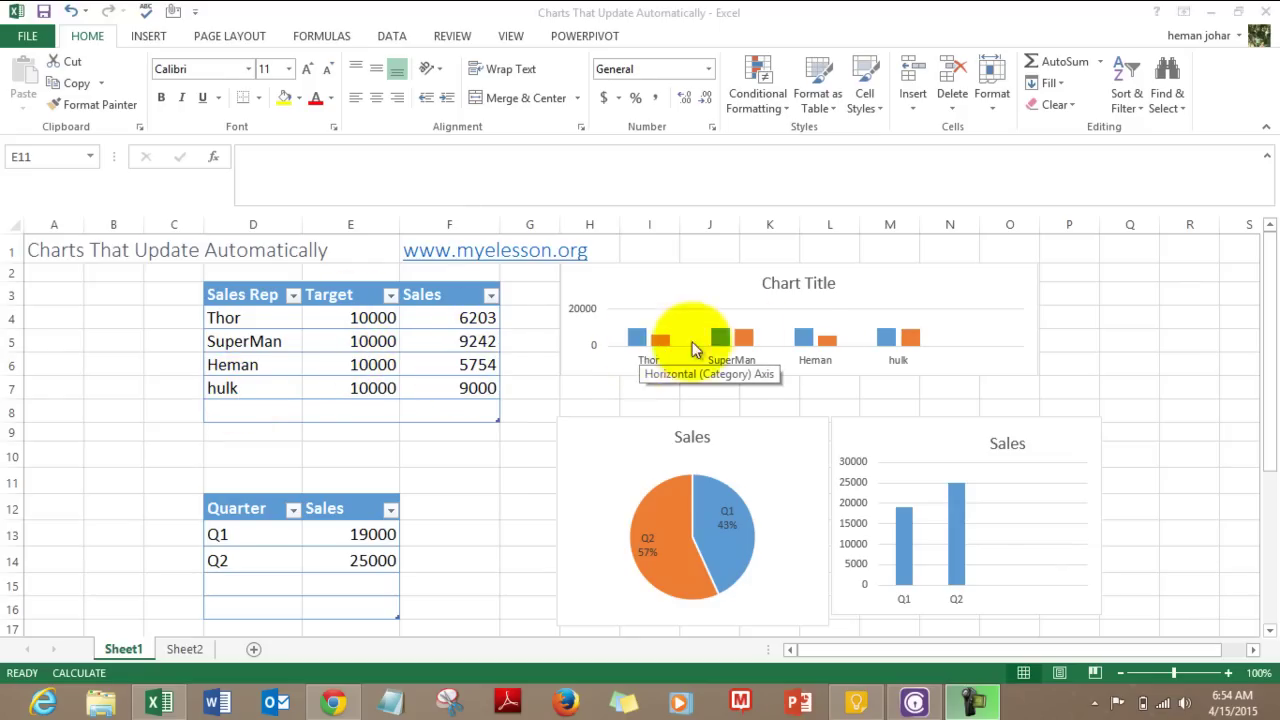
# Step: Add Loki in row 8 with a Target of 10000 and Sales of 5000
pyautogui.click(274, 409)
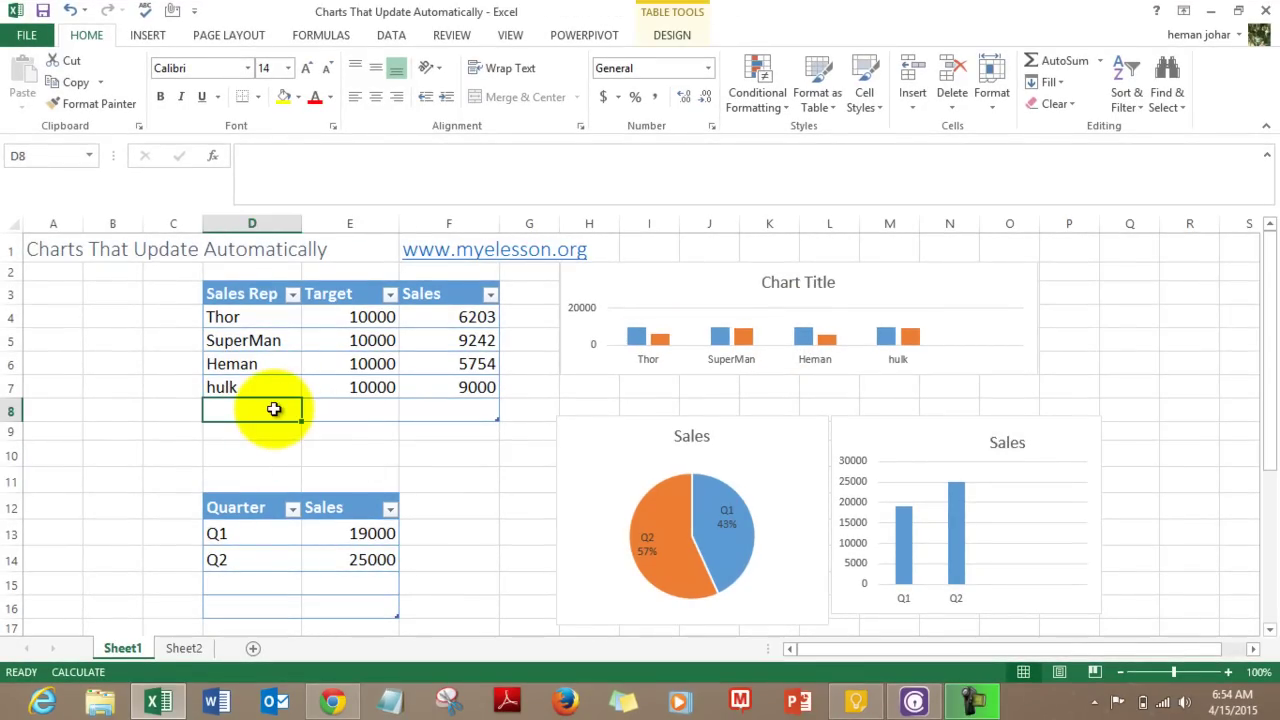
pyautogui.write('Loko')
pyautogui.press('BackSpace')
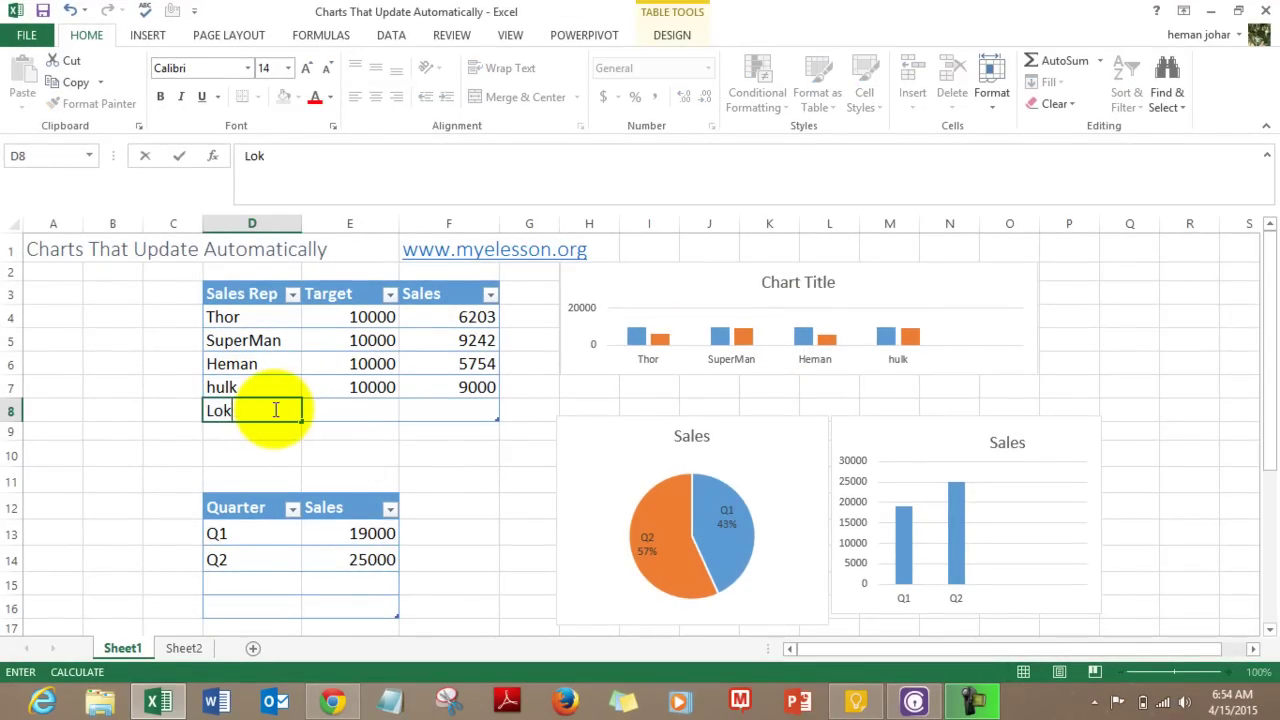
pyautogui.write('i')
pyautogui.press('Tab')
pyautogui.write('1')
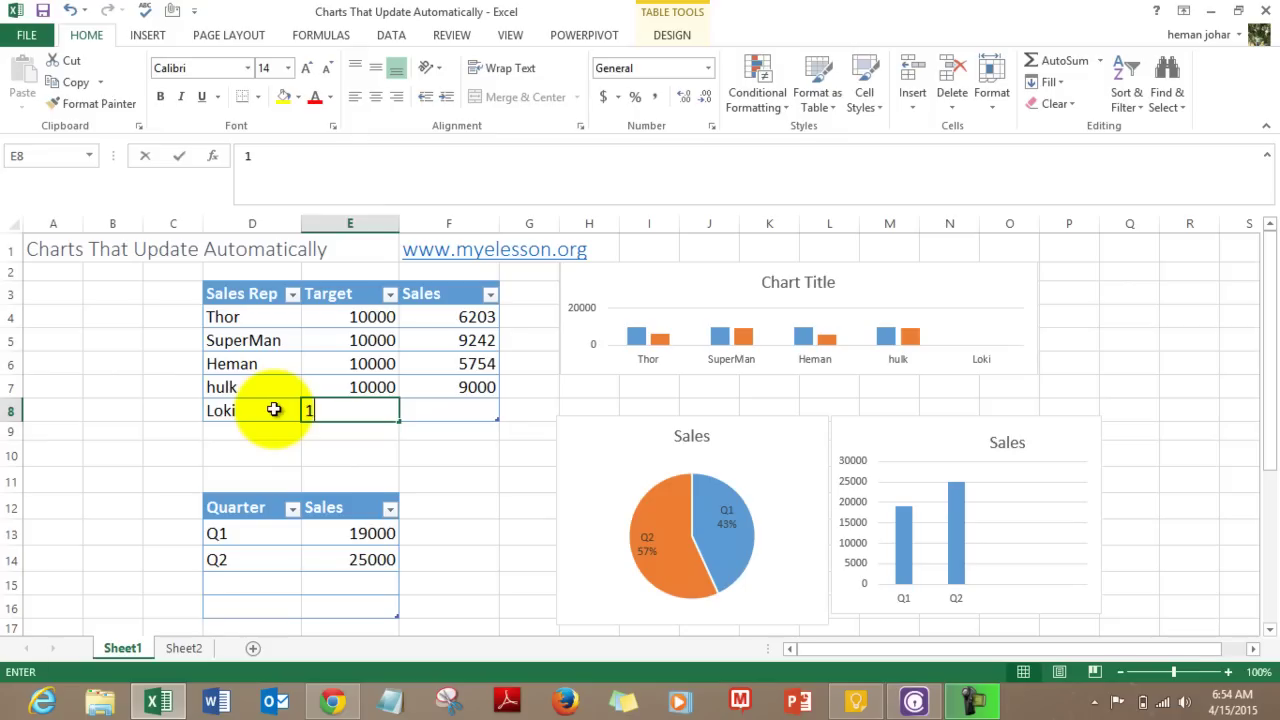
pyautogui.write('0000')
pyautogui.press('Tab')
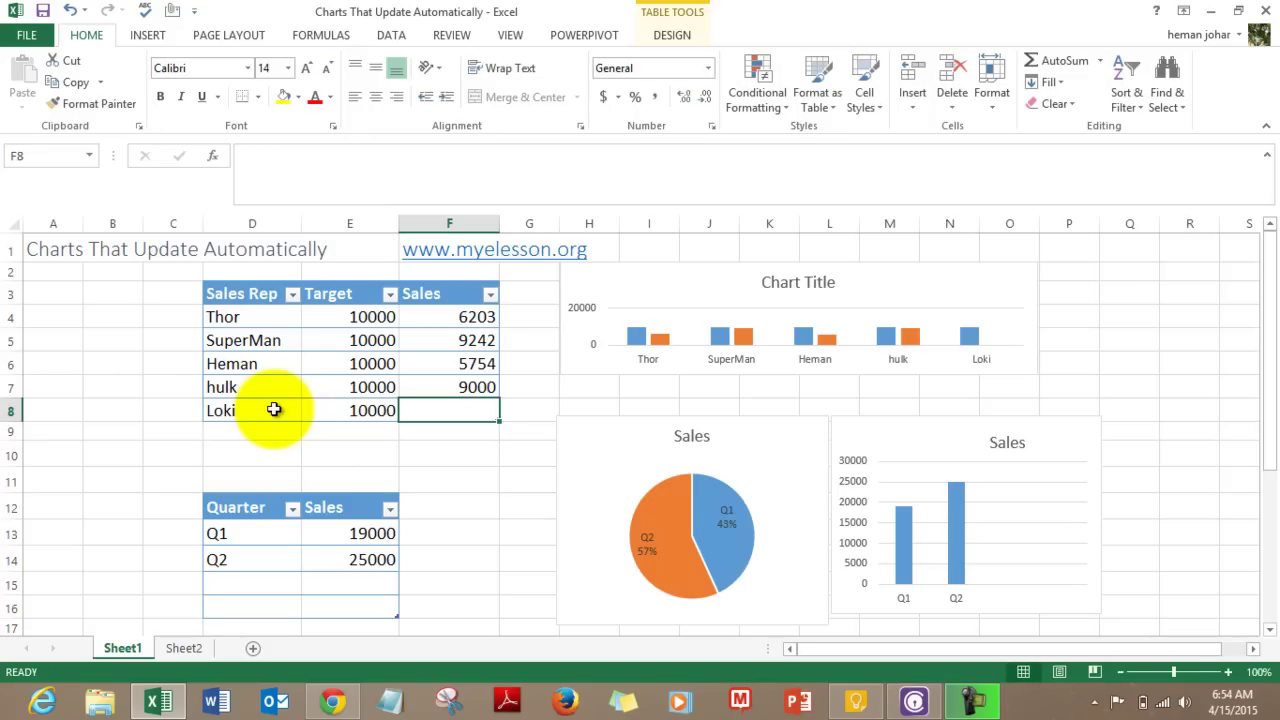
pyautogui.write('5000')
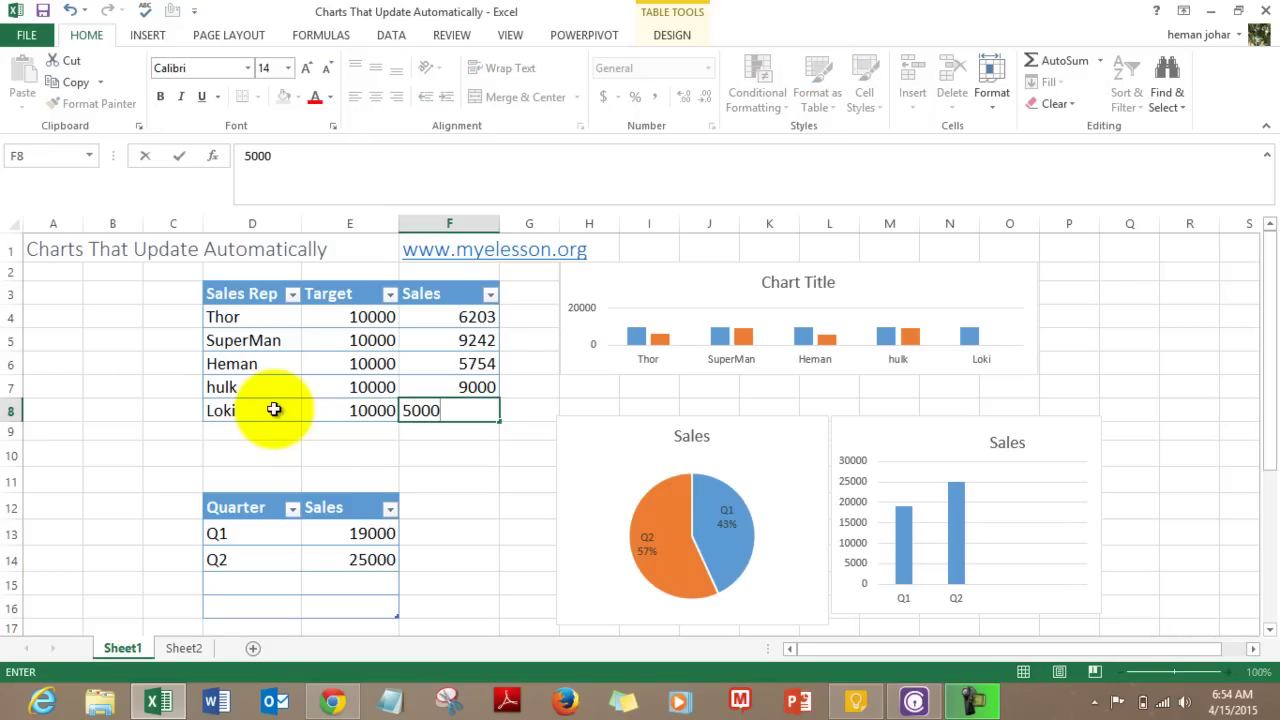
pyautogui.hotkey('ctrl', 'Return')
pyautogui.press('Return')
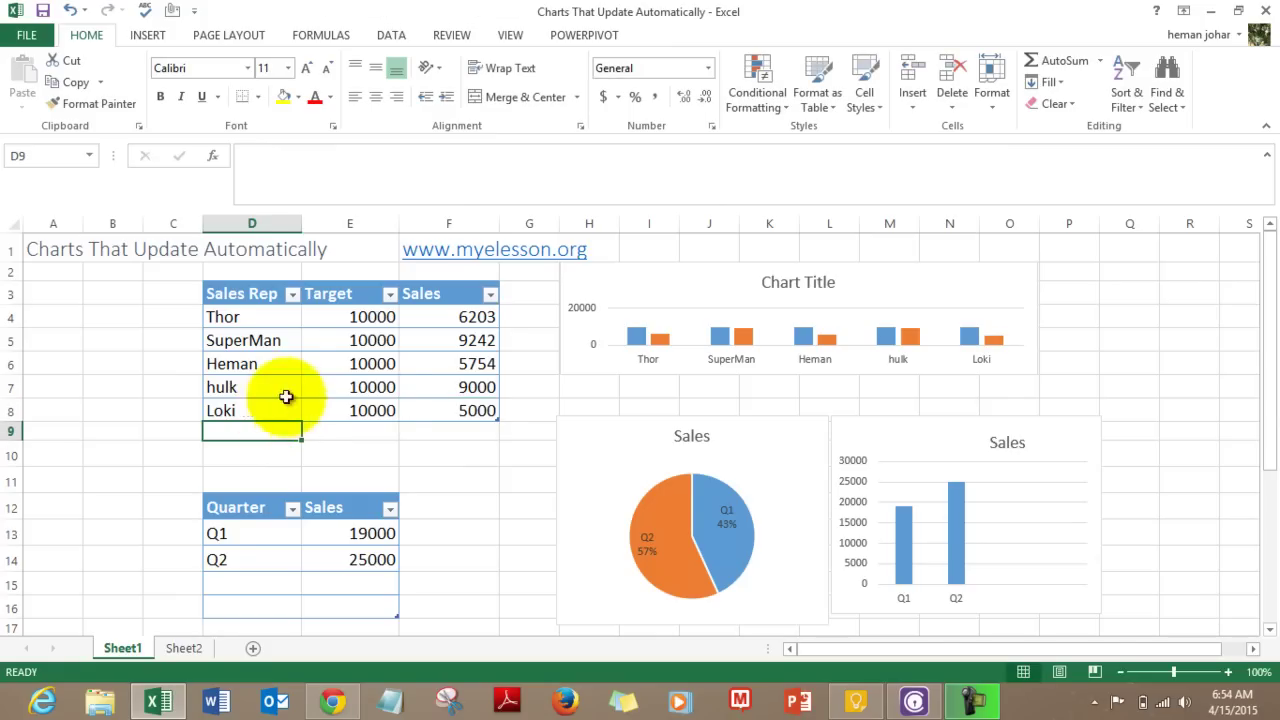
pyautogui.click(446, 410)
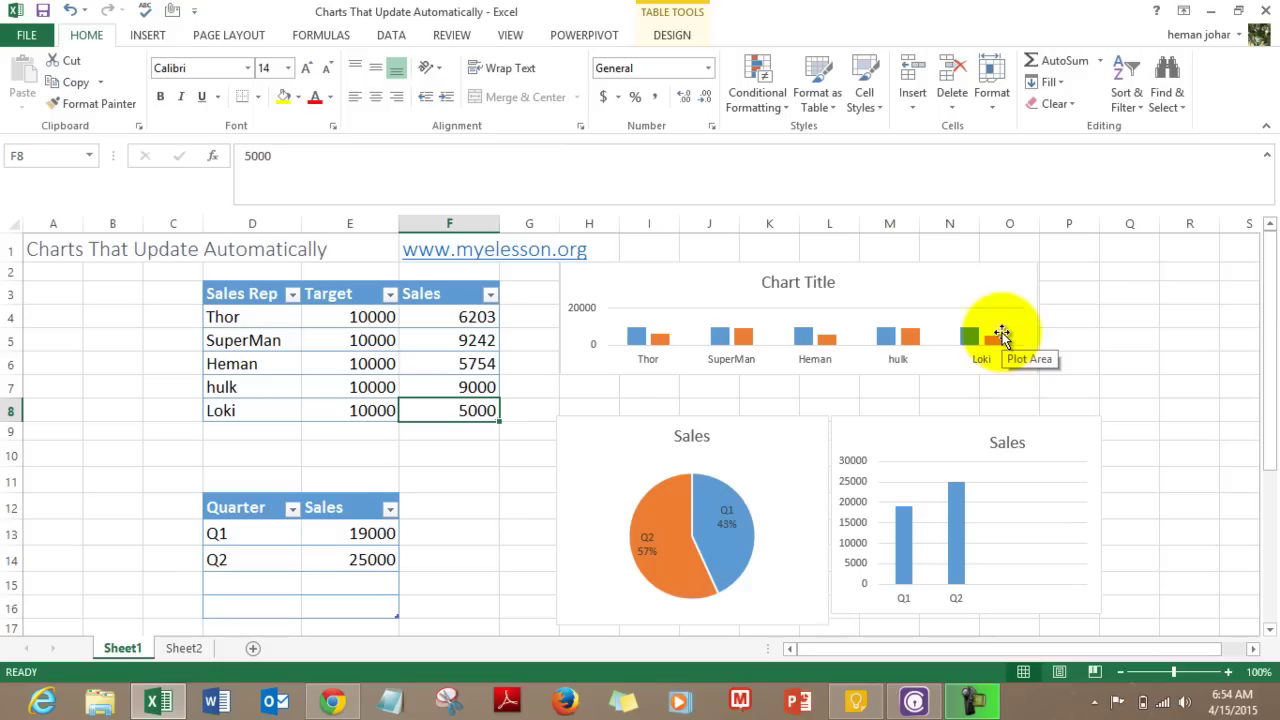
# Step: Add Magneto in row 9 with a Target of 10000 and Sales of 1000
pyautogui.click(258, 434)
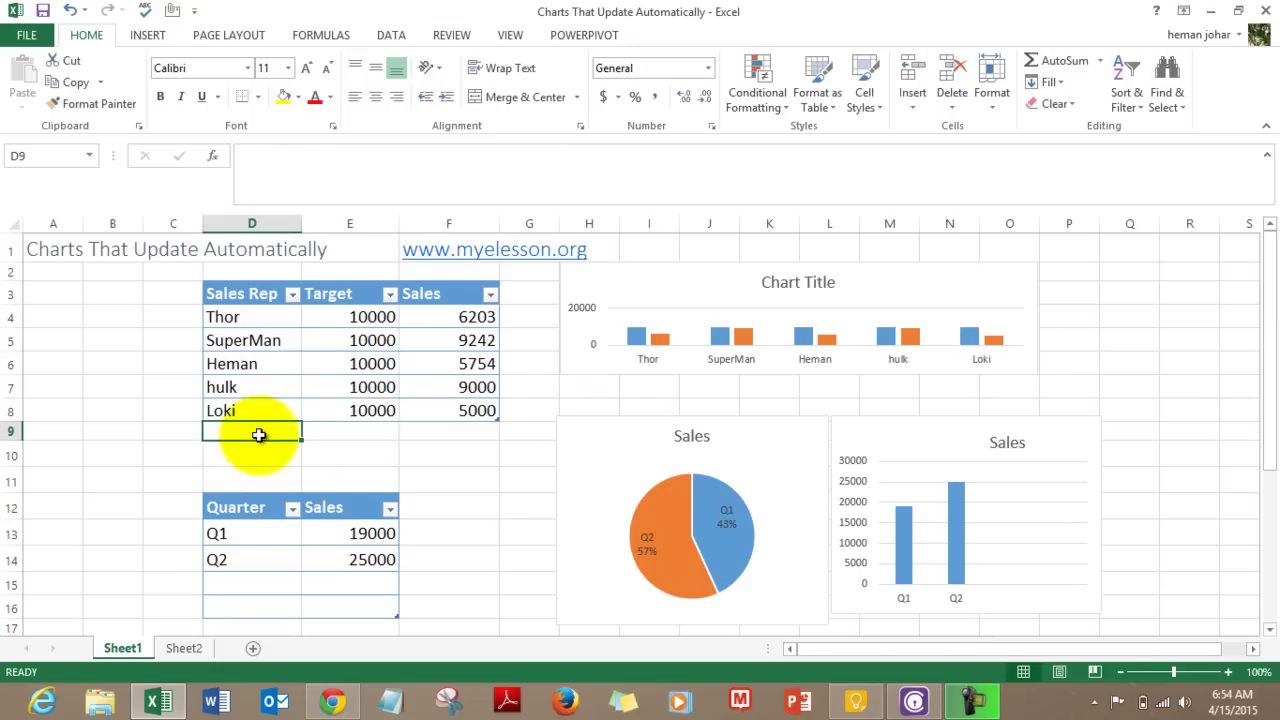
pyautogui.write('Mag')
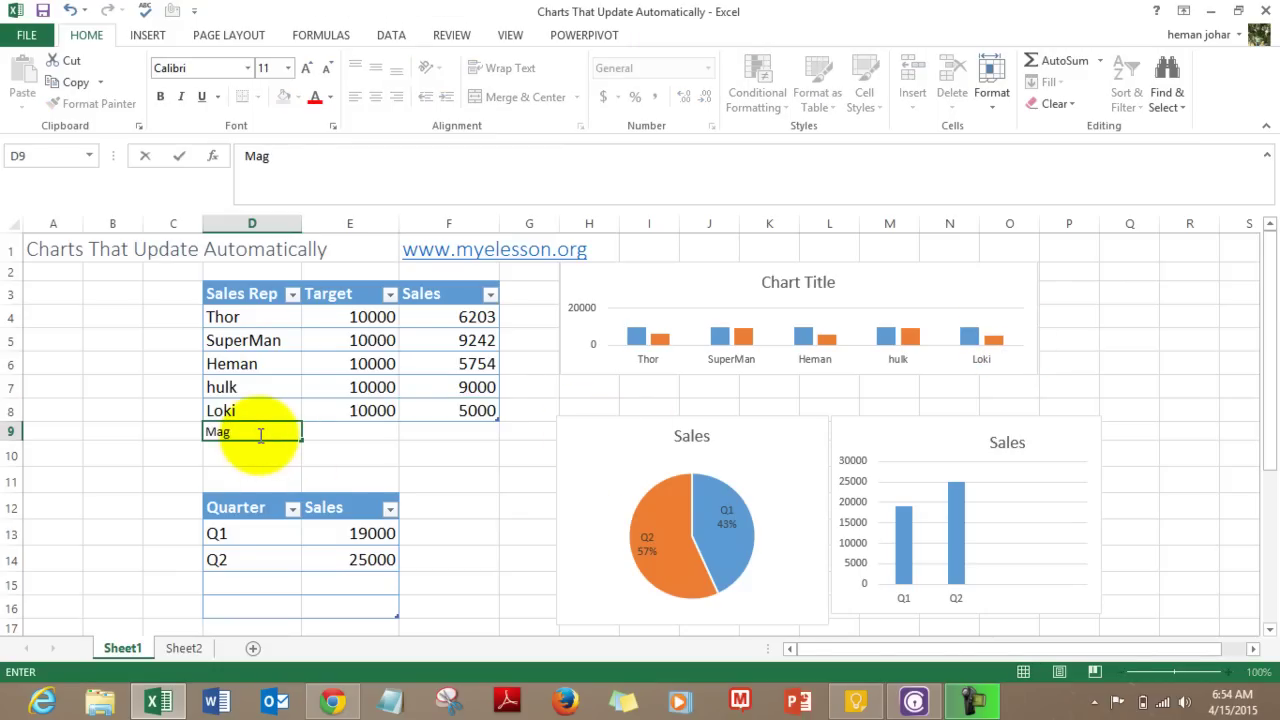
pyautogui.write('neto')
pyautogui.press('Tab')
pyautogui.write('10000')
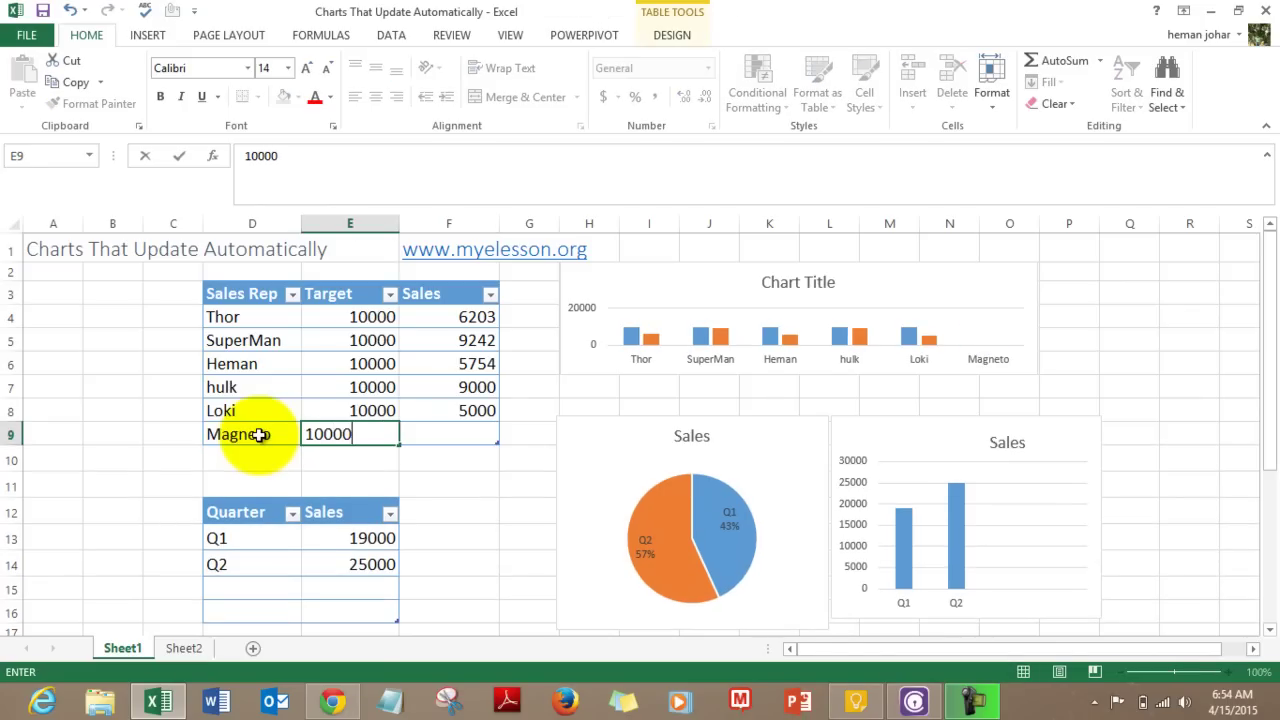
pyautogui.press('Tab')
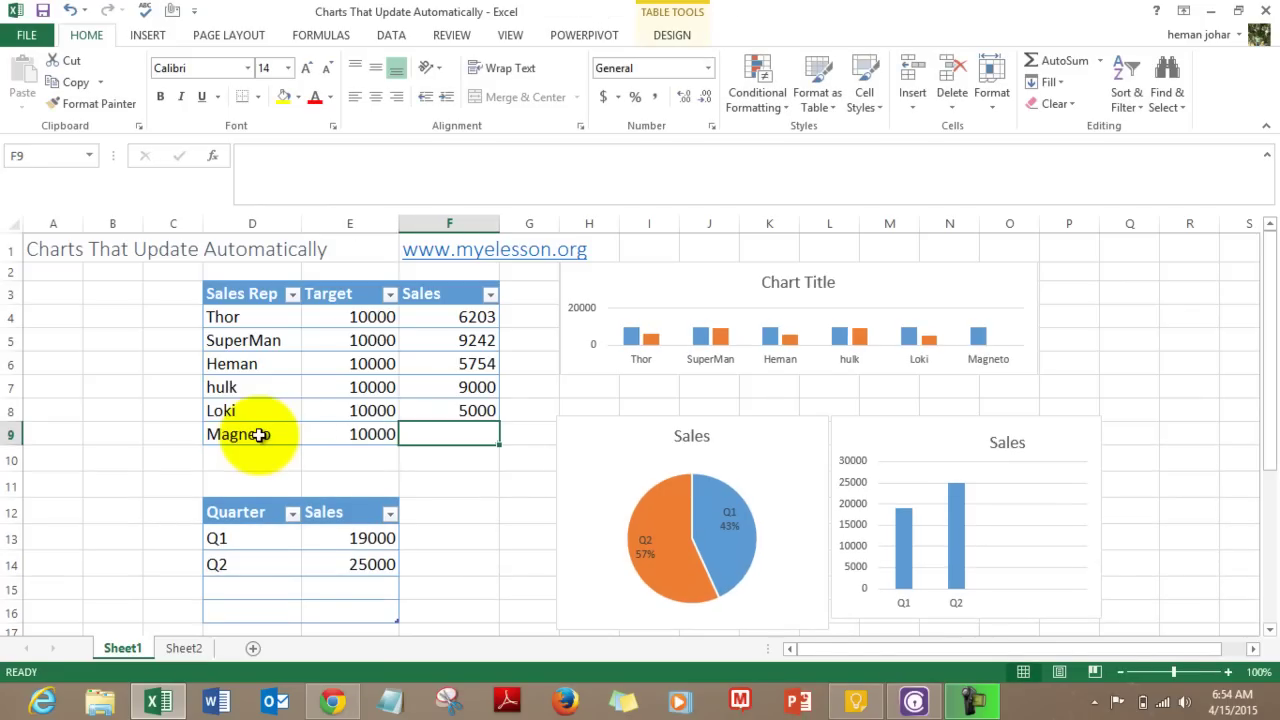
pyautogui.write('1000')
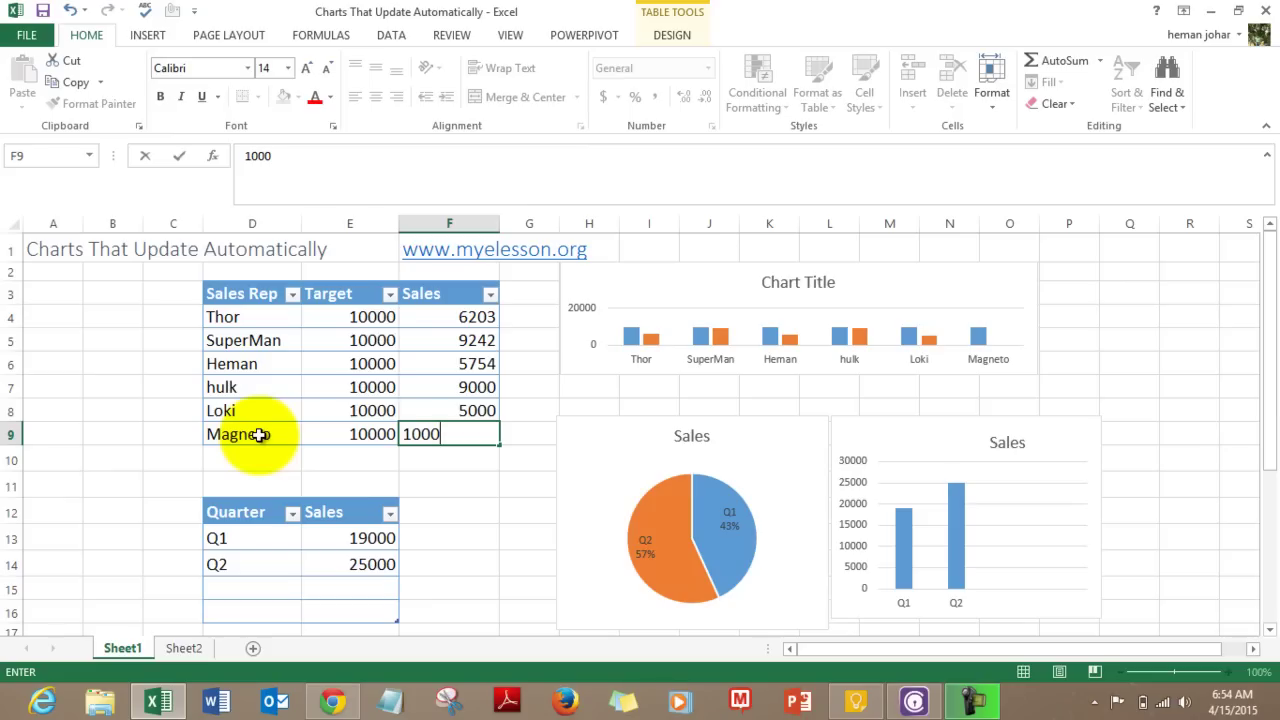
pyautogui.press('Tab')
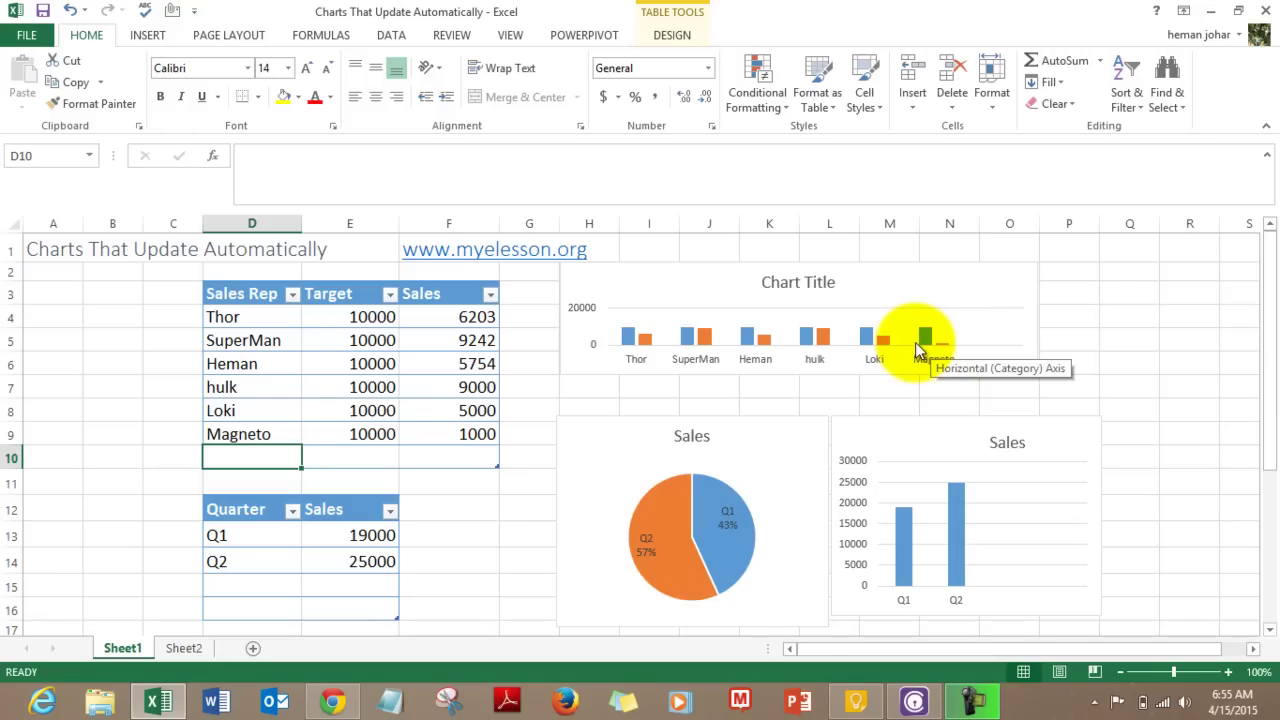
pyautogui.click(124, 463)
pyautogui.press('Down')
pyautogui.press('Down')
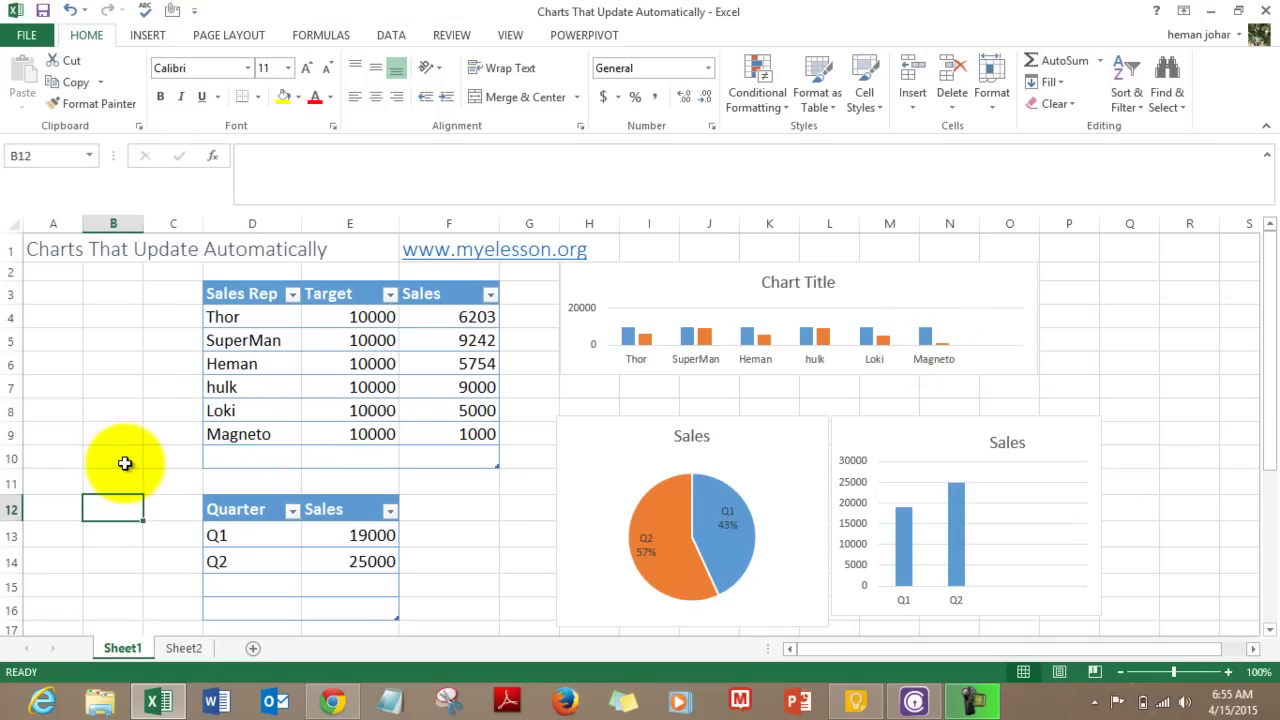
pyautogui.press('Down')
pyautogui.press('Down')
pyautogui.press('Down')
pyautogui.press('Down')
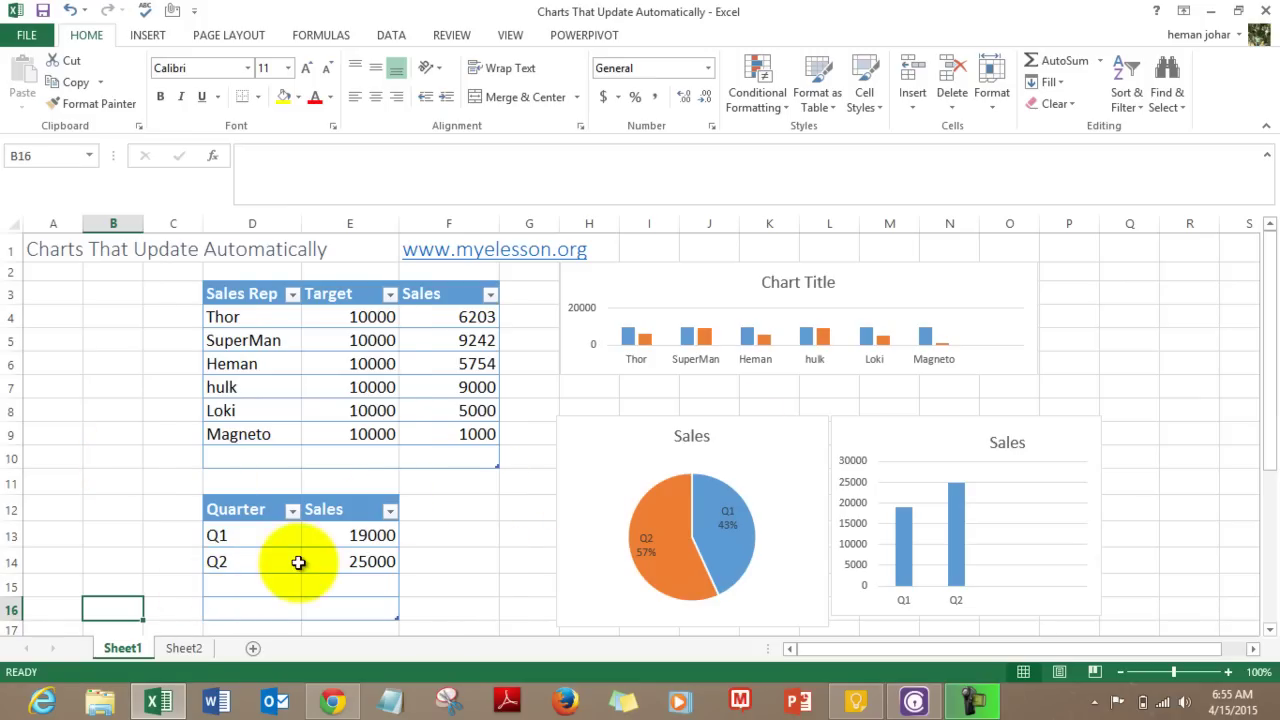
pyautogui.click(267, 552)
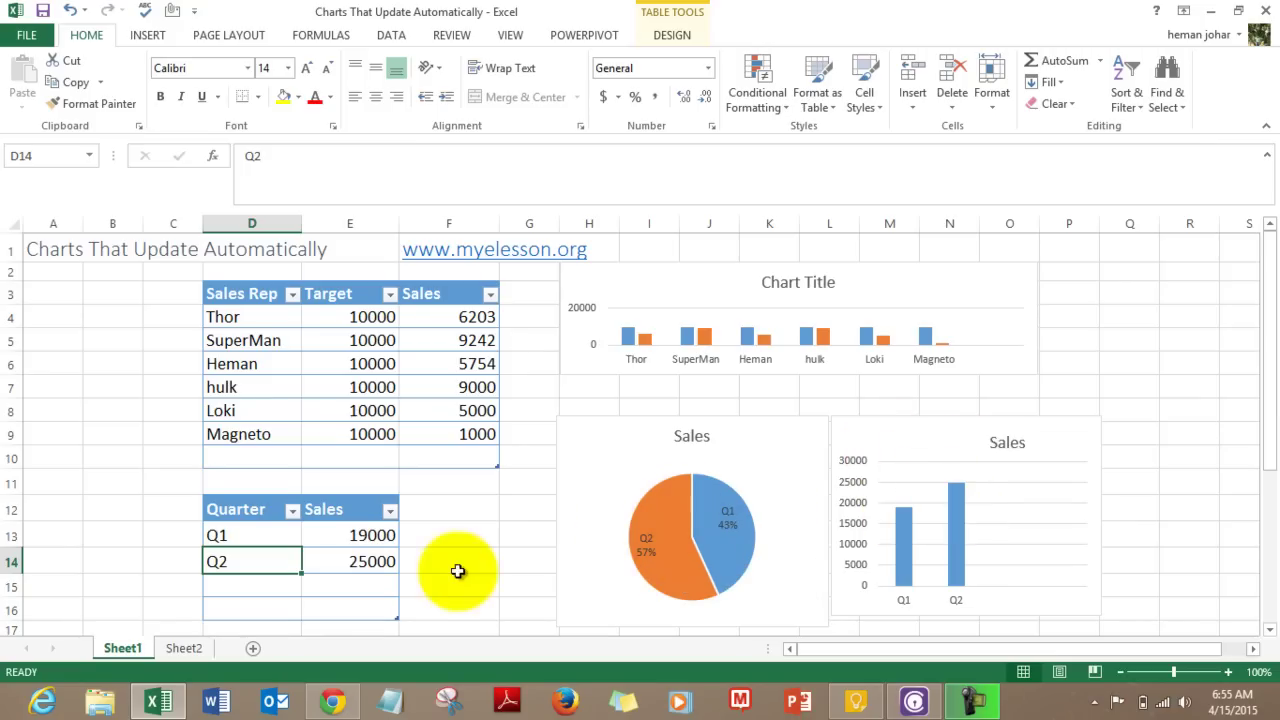
pyautogui.click(262, 586)
pyautogui.write('Q3')
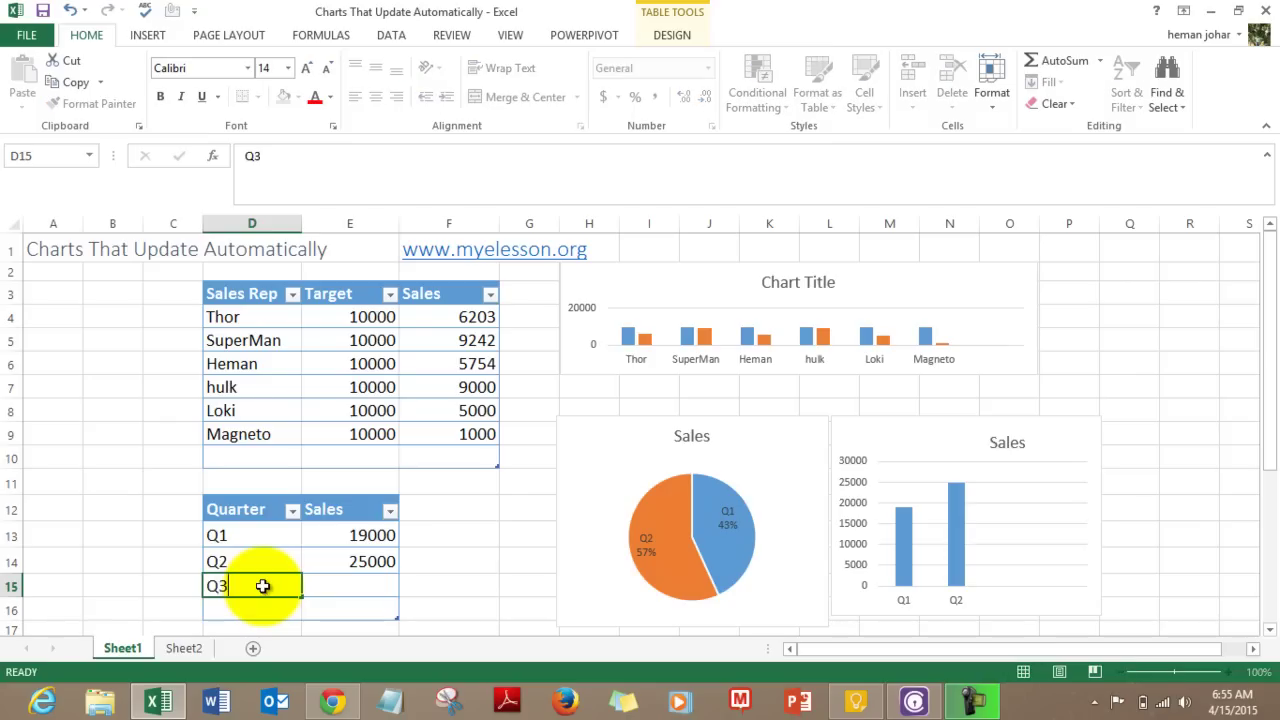
pyautogui.press('Tab')
pyautogui.write('35000')
pyautogui.press('Return')
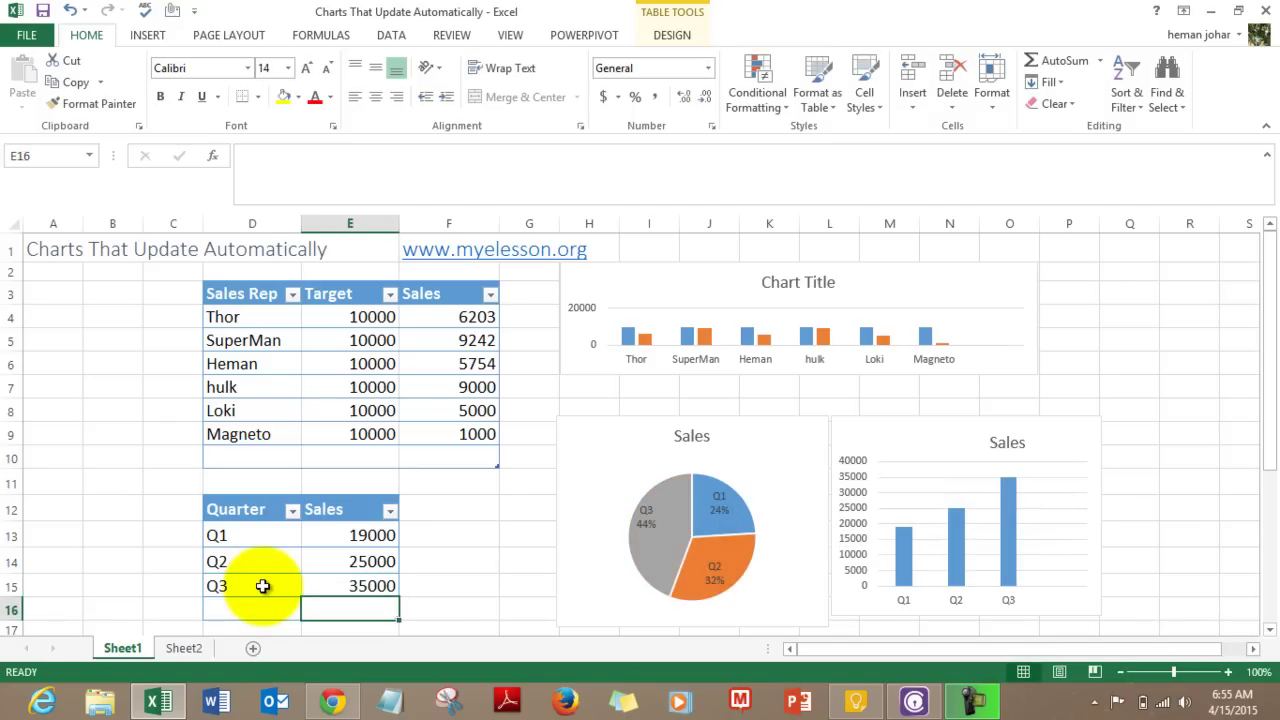
pyautogui.press('Left')
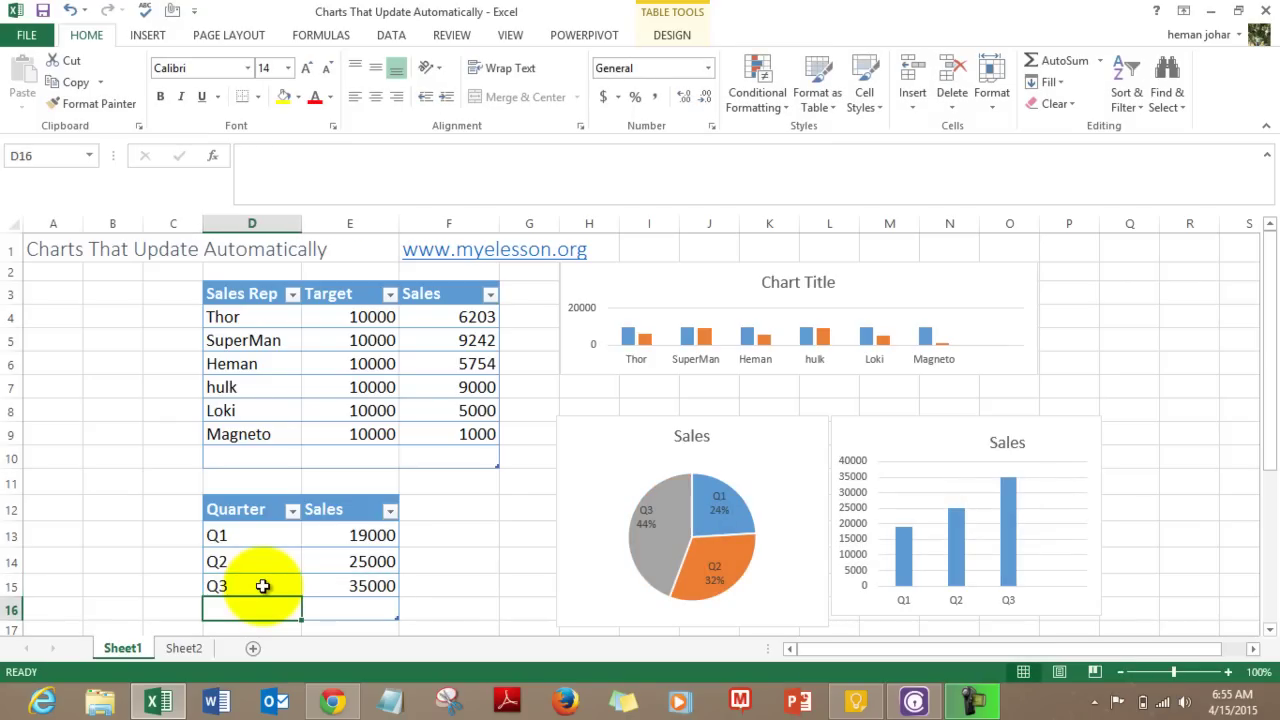
pyautogui.write('Q4')
pyautogui.press('Tab')
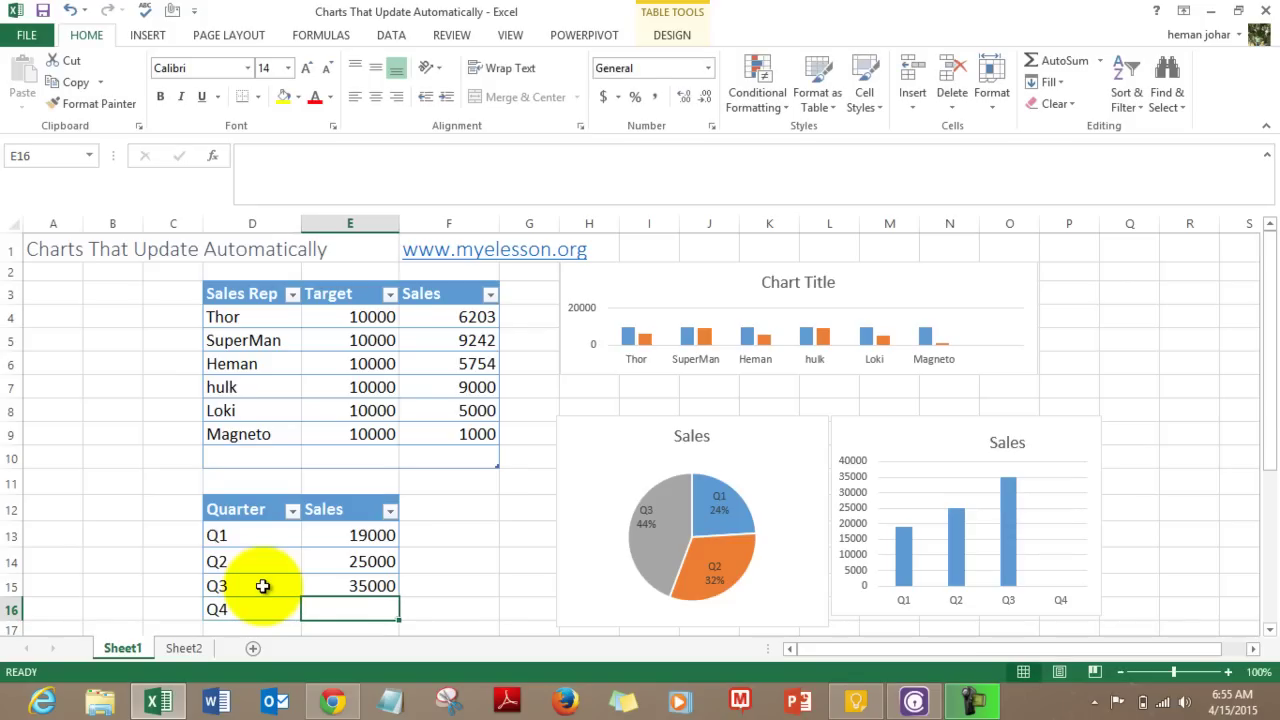
pyautogui.write('5000')
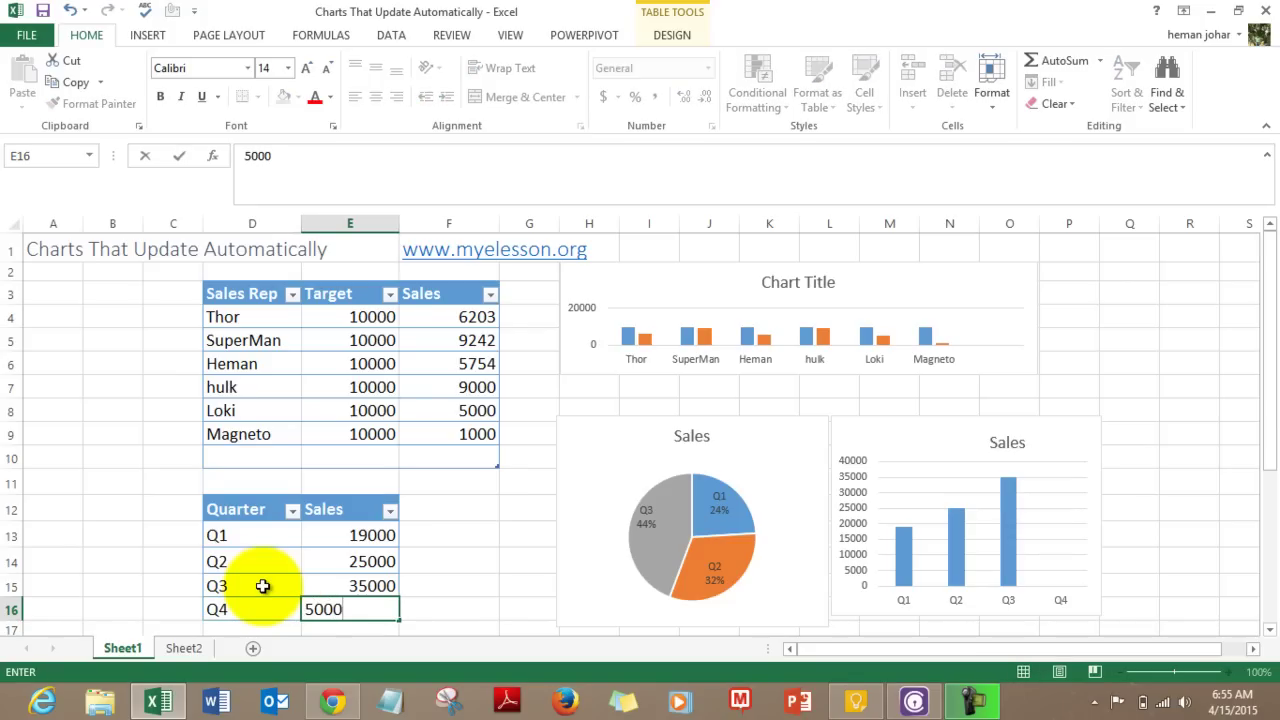
pyautogui.write('0')
pyautogui.press('Return')
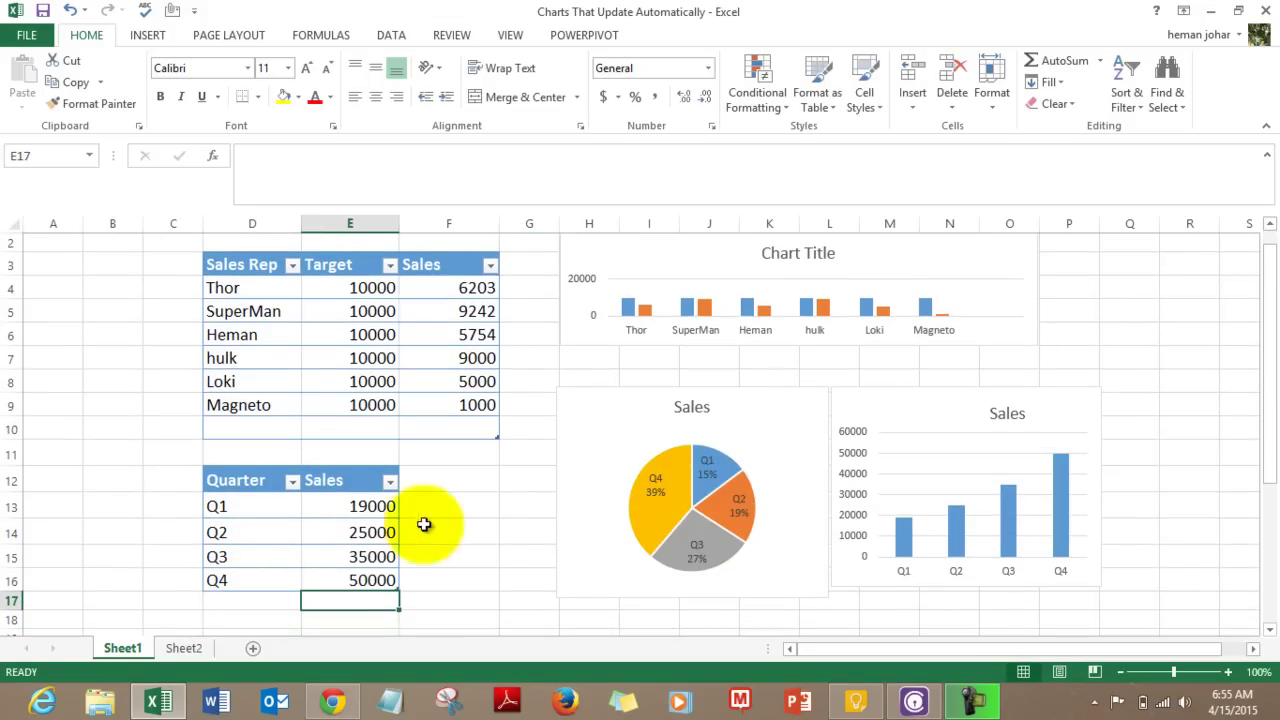
pyautogui.moveTo(676, 502)
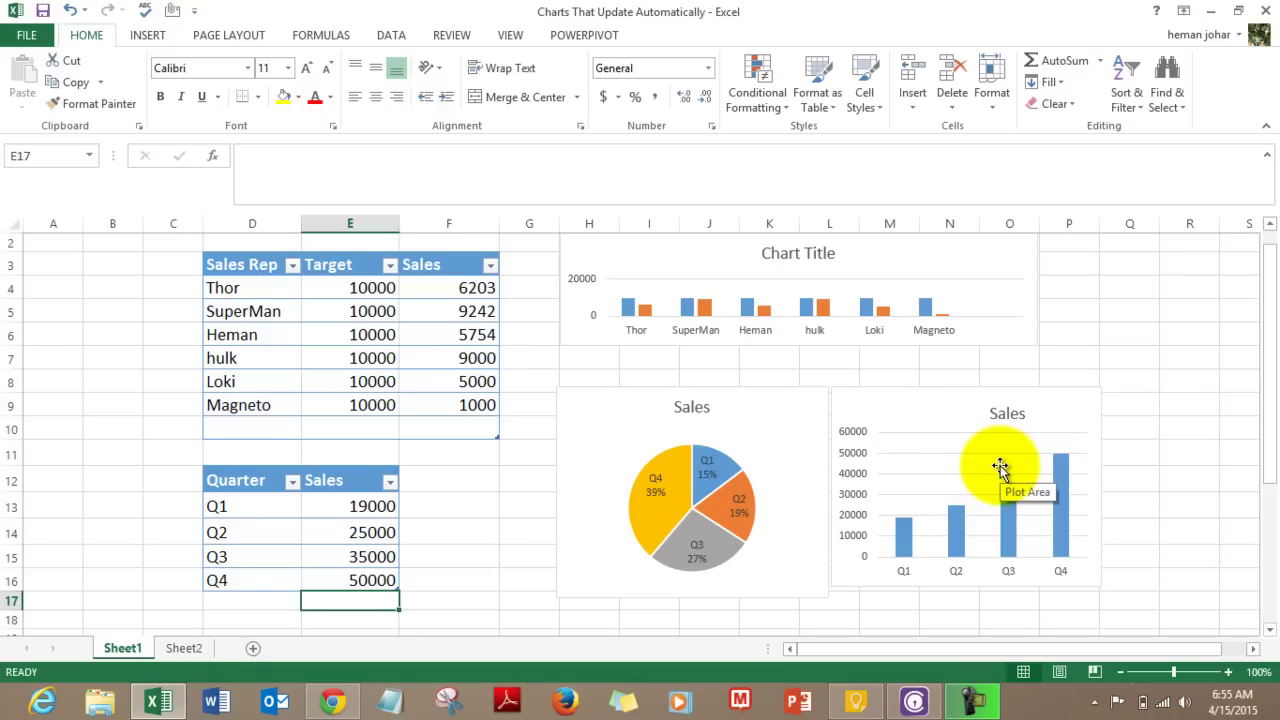
pyautogui.moveTo(1266, 334); pyautogui.dragTo(1274, 248)
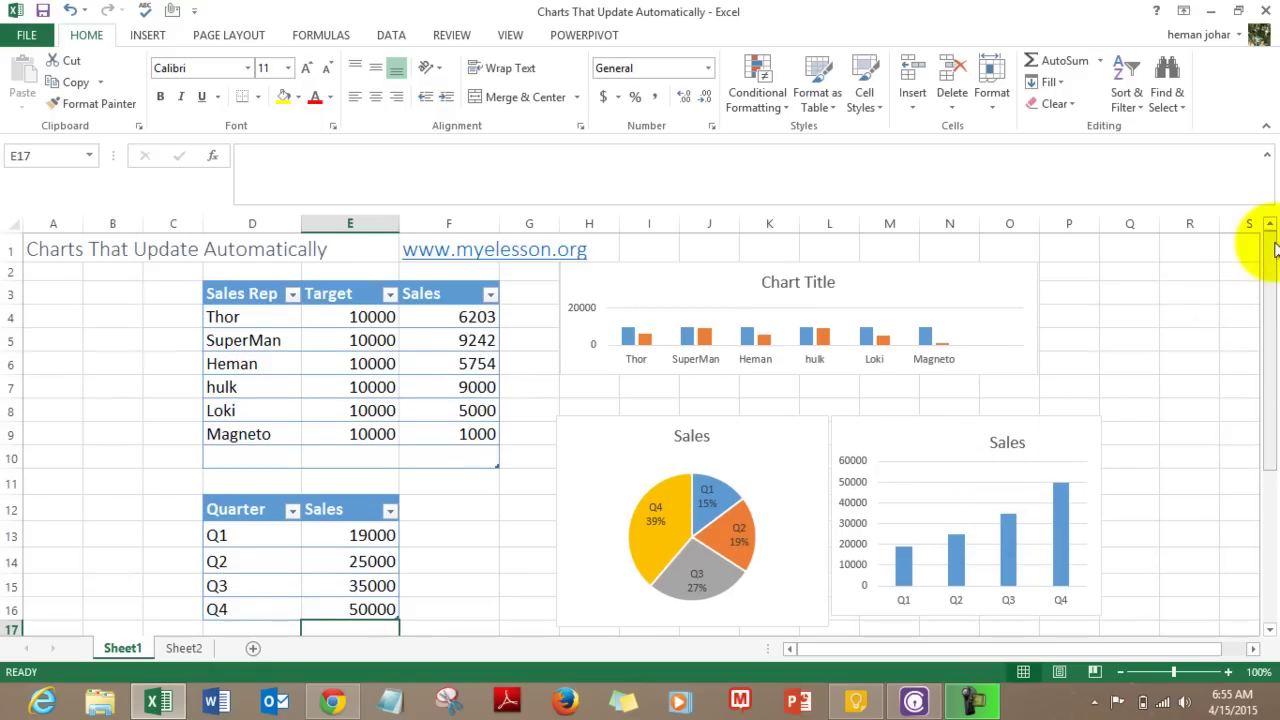
# Step: Switch to Sheet2's plain Sales Rep data, checking back against Sheet1's charts
pyautogui.click(182, 650)
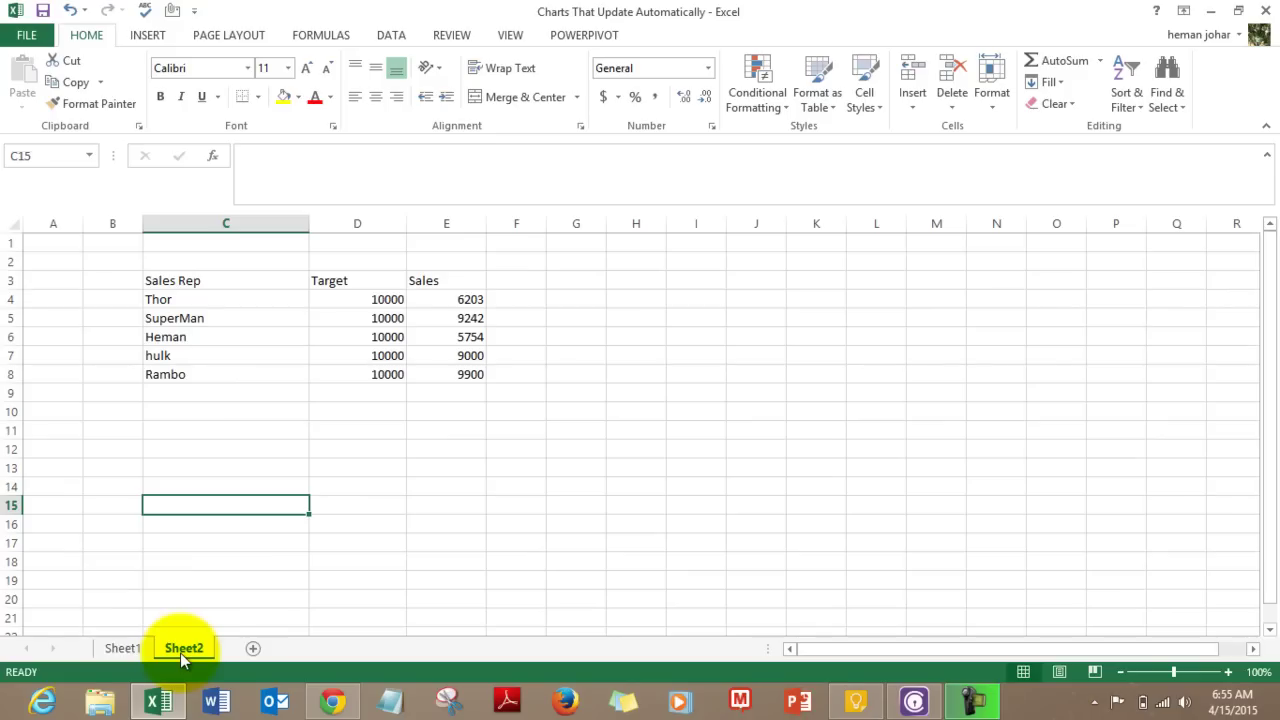
pyautogui.click(230, 407)
pyautogui.click(162, 285)
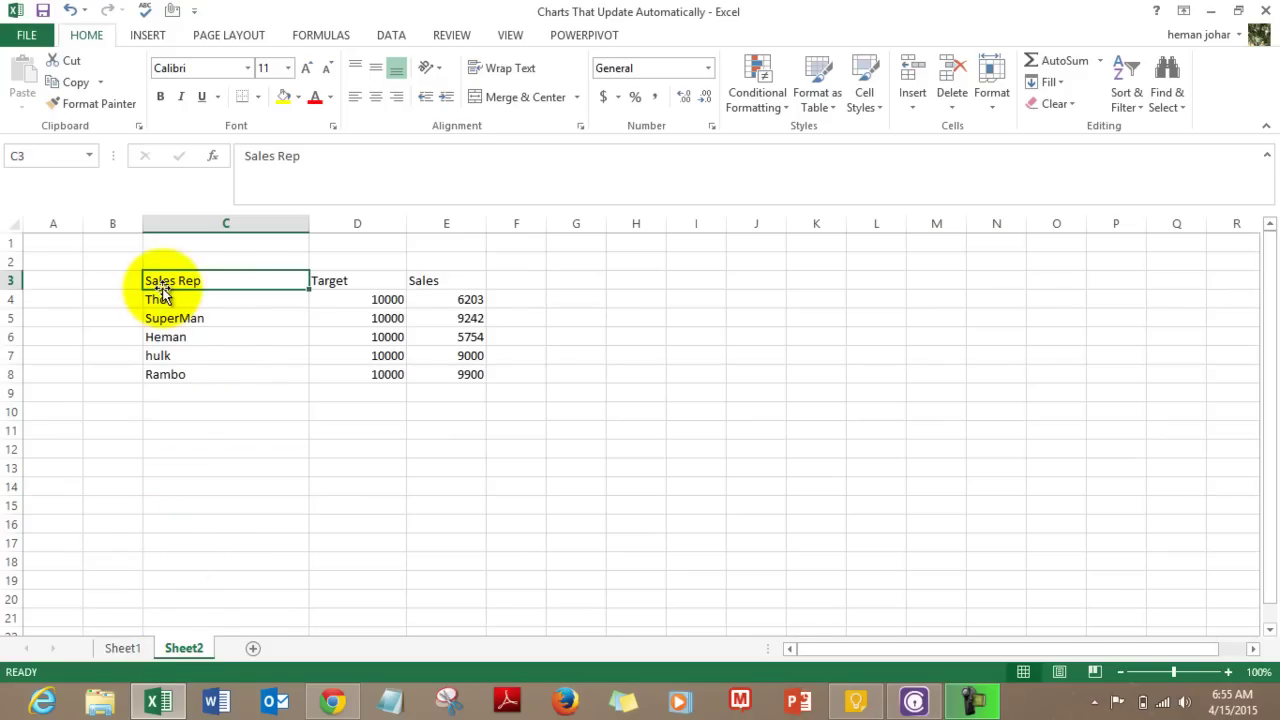
pyautogui.click(111, 650)
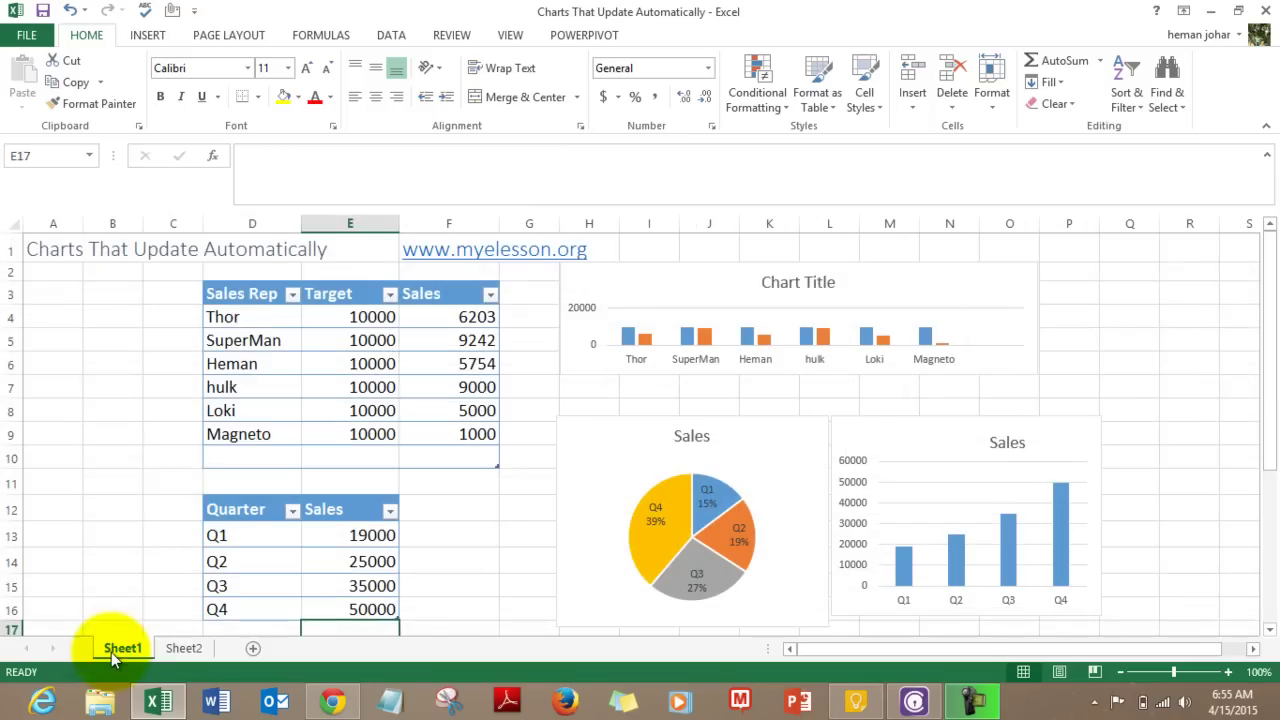
pyautogui.click(186, 657)
# Step: Select the Sales Rep, Target and Sales data range C3:E8
pyautogui.click(246, 463)
pyautogui.press('Up')
pyautogui.press('Up')
pyautogui.press('Up')
pyautogui.press('Up')
pyautogui.press('Up')
pyautogui.press('Up')
pyautogui.press('Up')
pyautogui.press('Up')
pyautogui.press('Up')
pyautogui.press('Up')
pyautogui.press('Up')
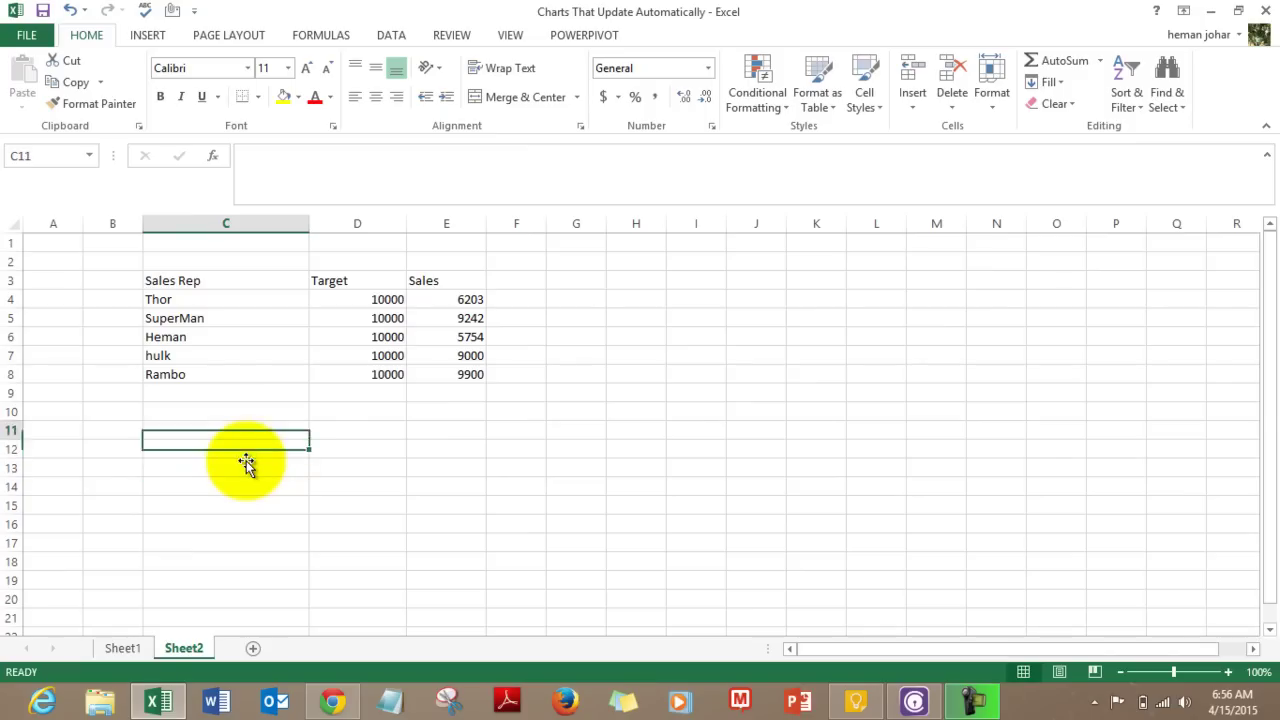
pyautogui.press('Down')
pyautogui.press('Right')
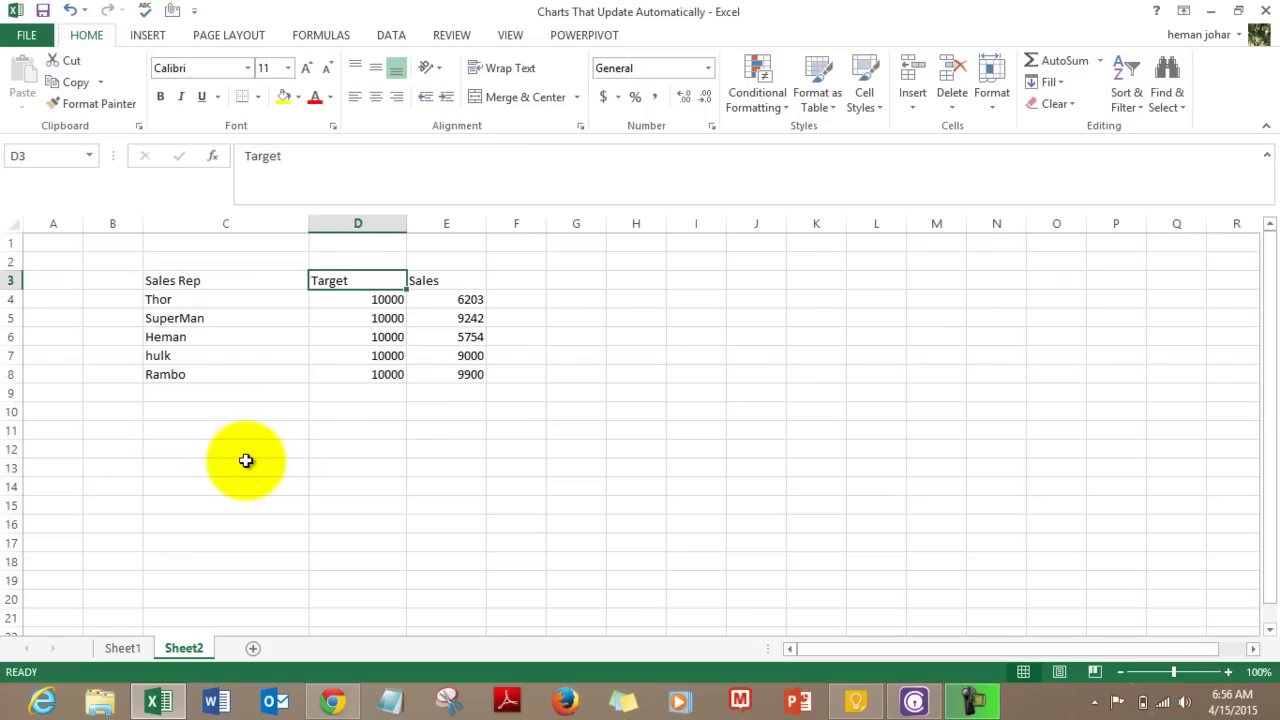
pyautogui.press('Right')
pyautogui.press('Down')
pyautogui.press('Up')
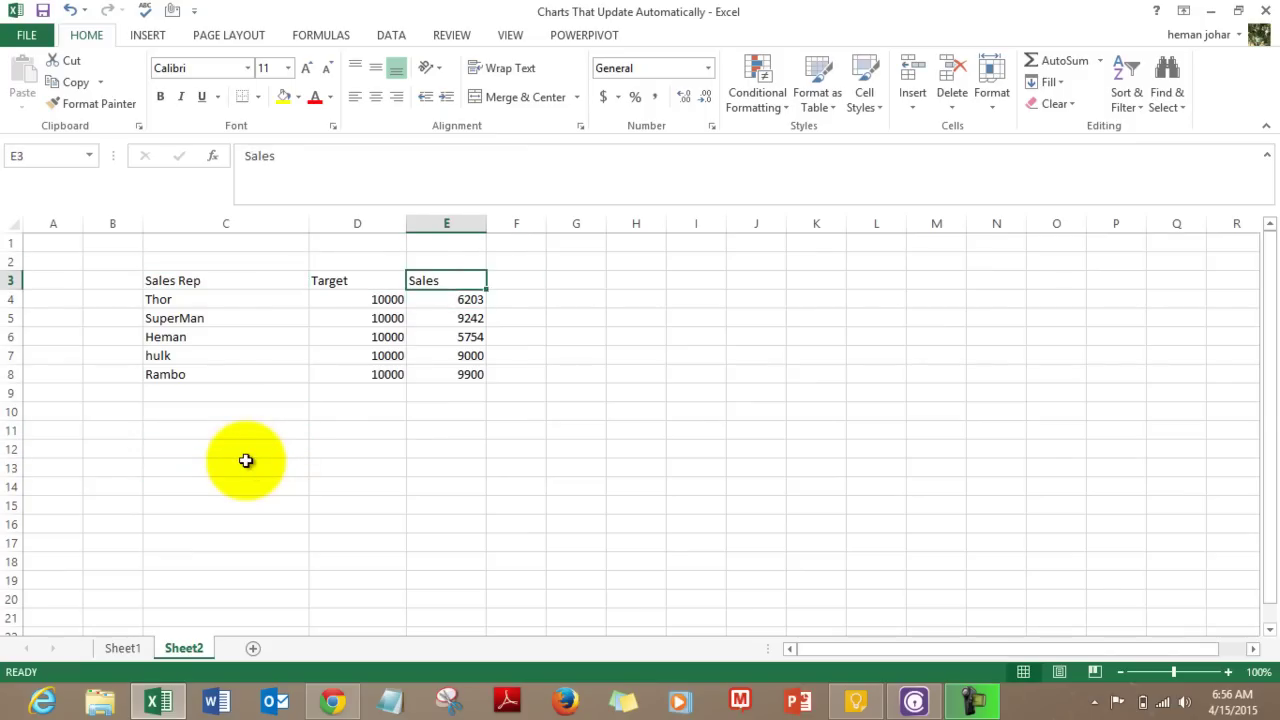
pyautogui.press('Right')
pyautogui.press('Right')
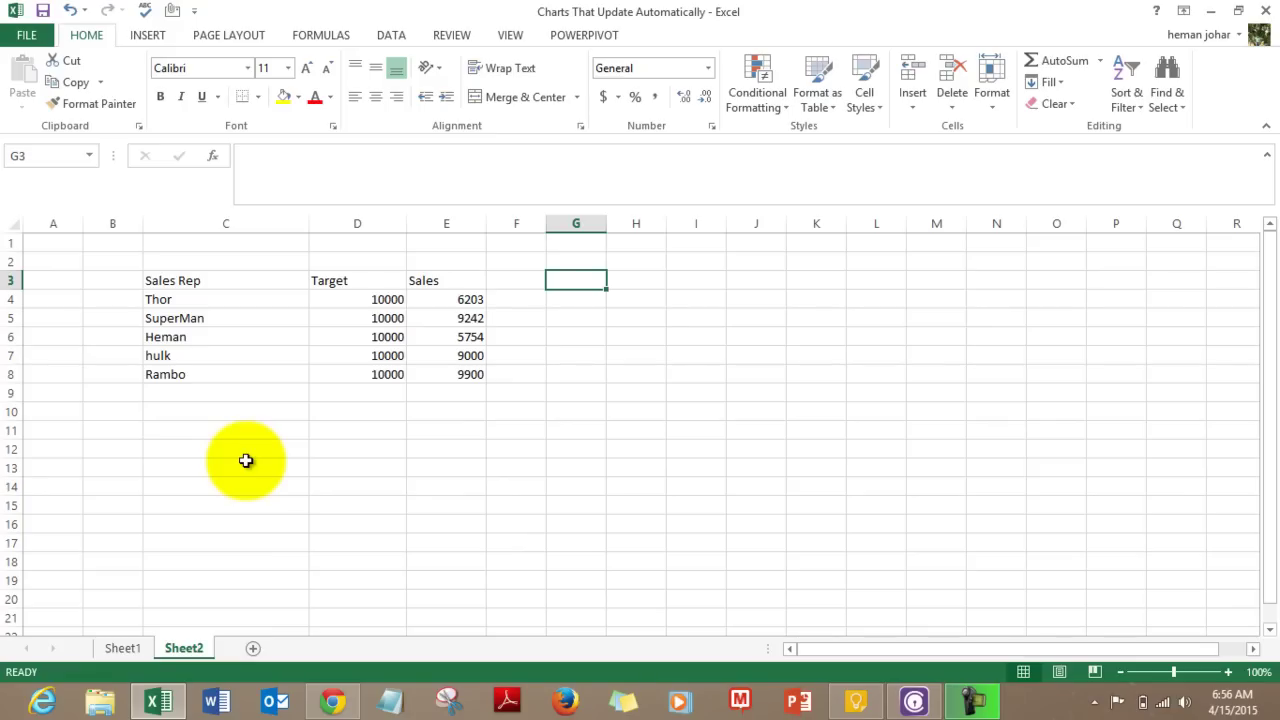
pyautogui.click(192, 281)
pyautogui.hotkey('shift', 'Right')
pyautogui.hotkey('shift', 'Right')
pyautogui.hotkey('shift', 'Down')
pyautogui.hotkey('shift', 'Down')
pyautogui.hotkey('shift', 'Down')
pyautogui.hotkey('shift', 'Down')
pyautogui.hotkey('shift', 'Down')
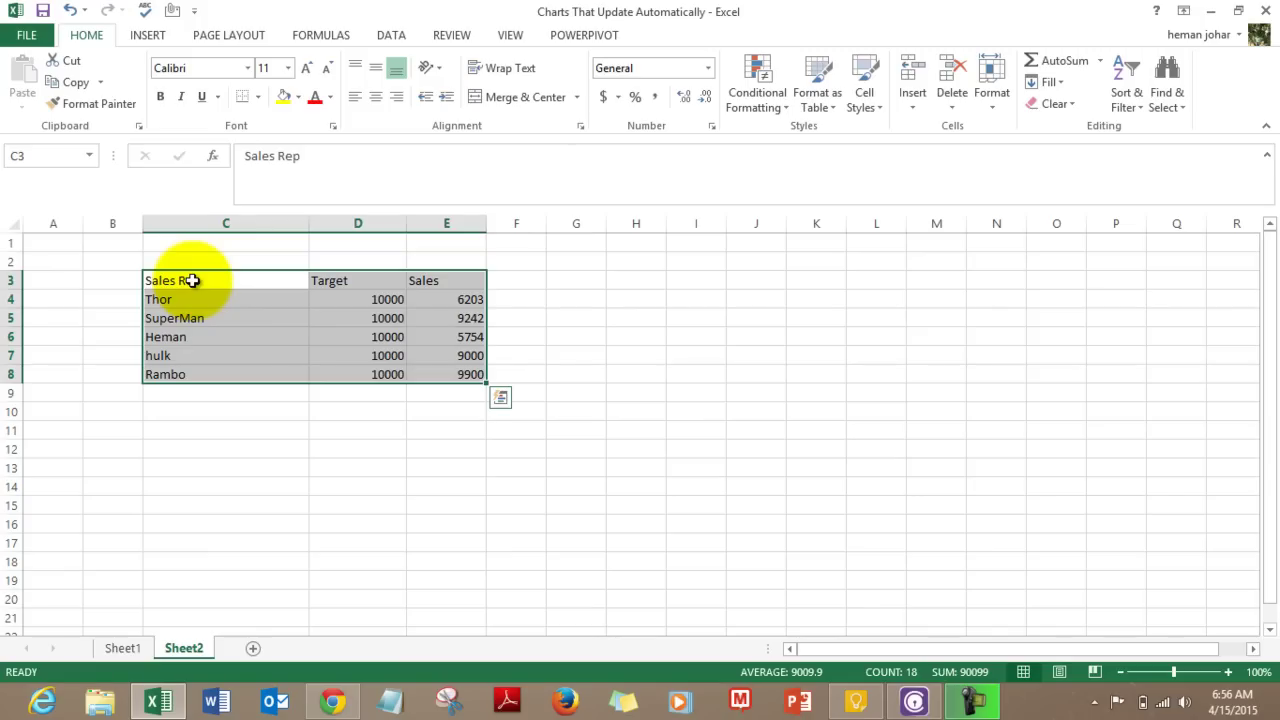
# Step: Convert C3:E8 into a table with headers, creating Table3 with filters and banded rows
pyautogui.click(147, 36)
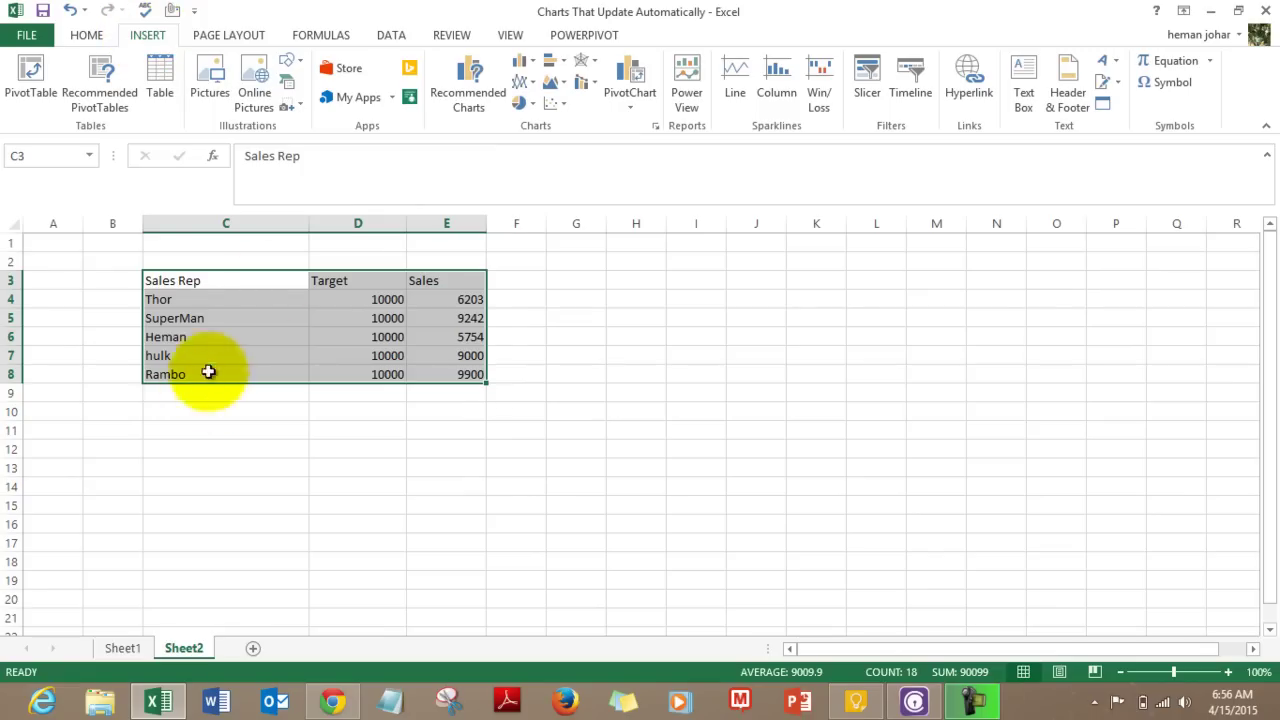
pyautogui.click(160, 72)
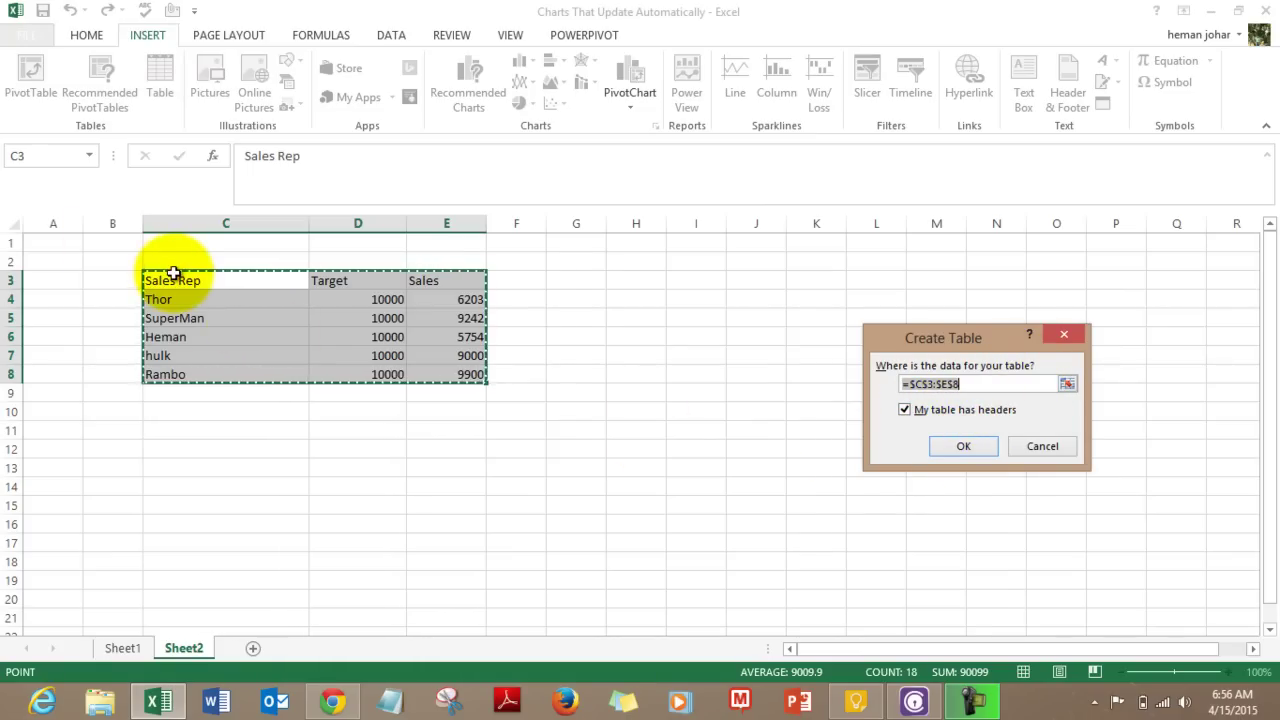
pyautogui.click(963, 446)
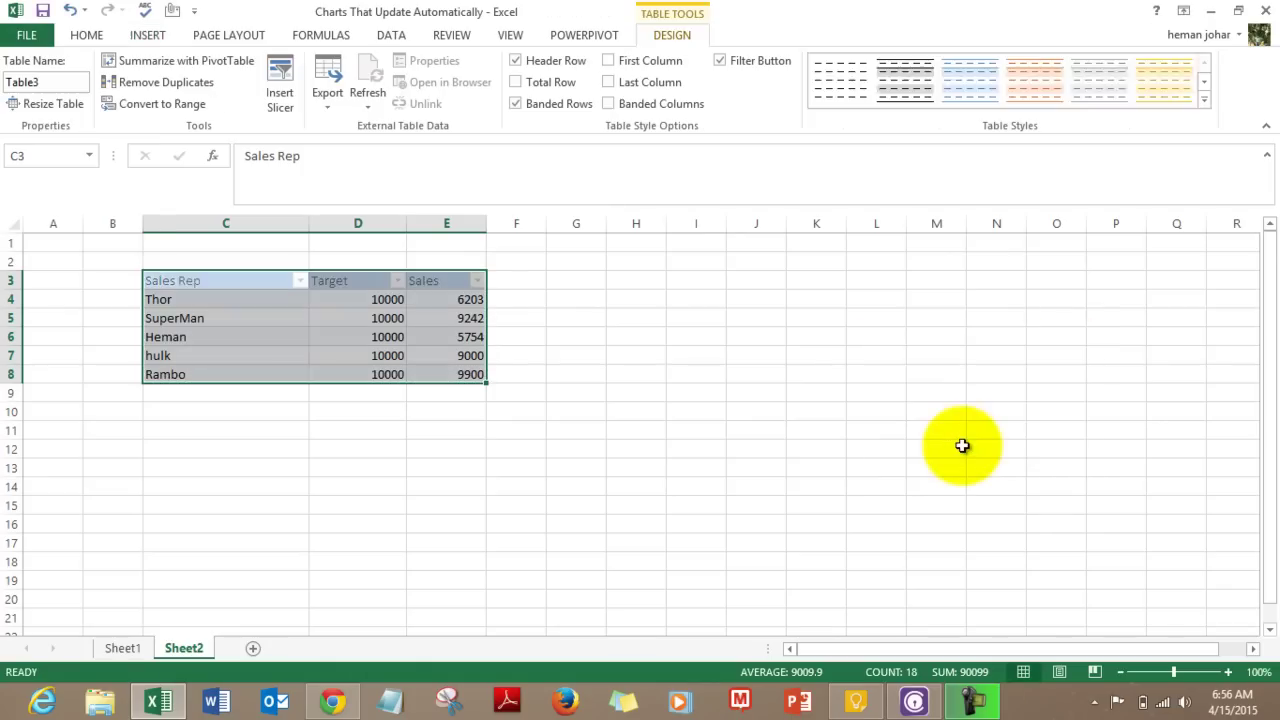
pyautogui.click(642, 446)
pyautogui.click(221, 344)
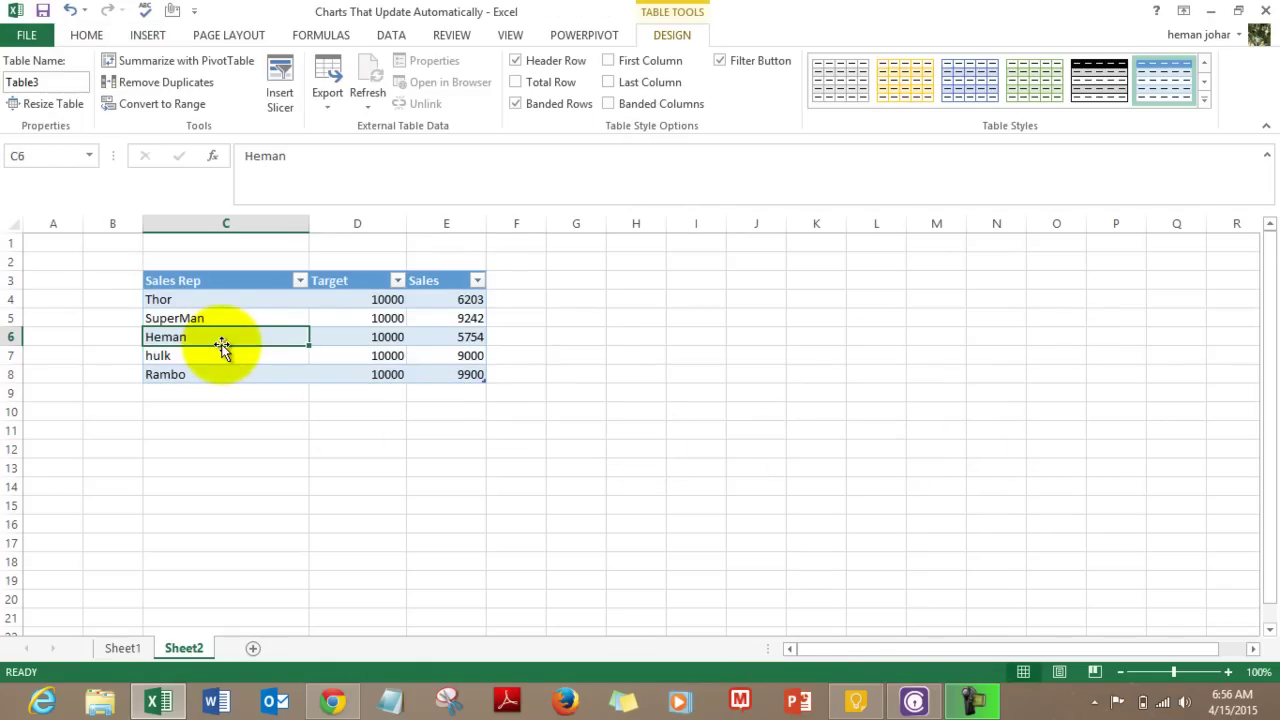
pyautogui.click(555, 281)
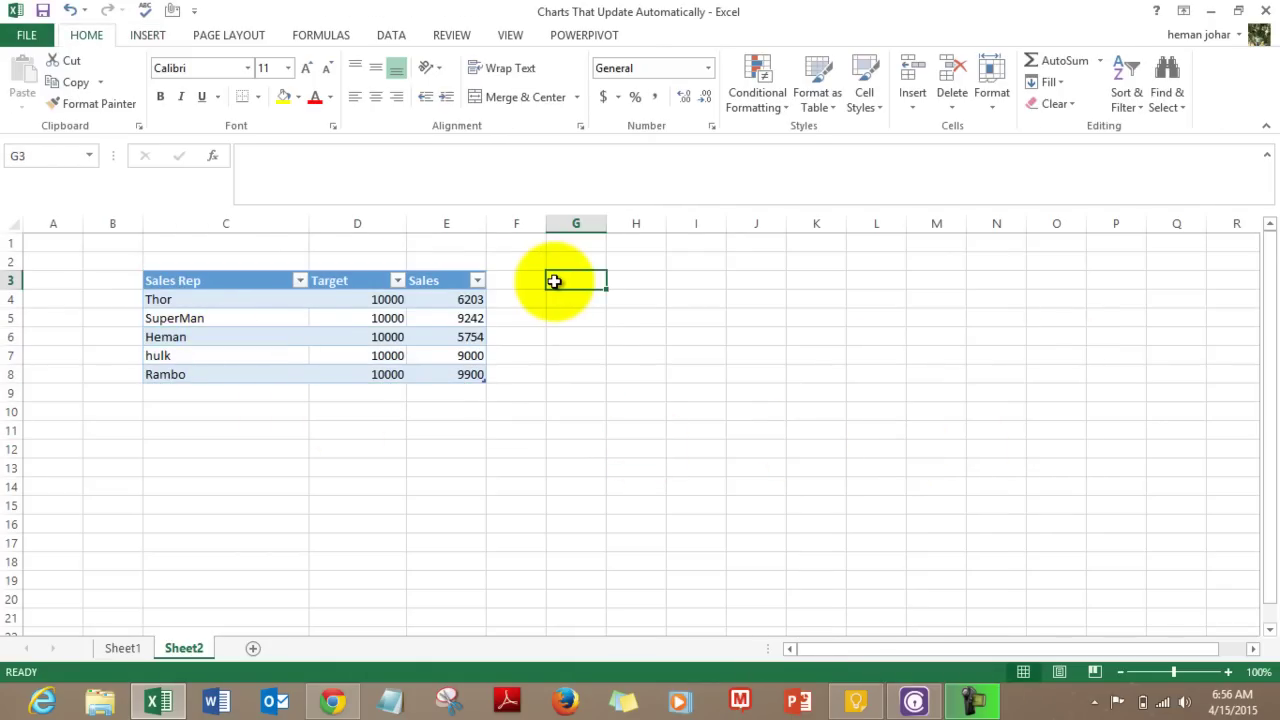
pyautogui.rightClick(556, 283)
pyautogui.click(555, 283)
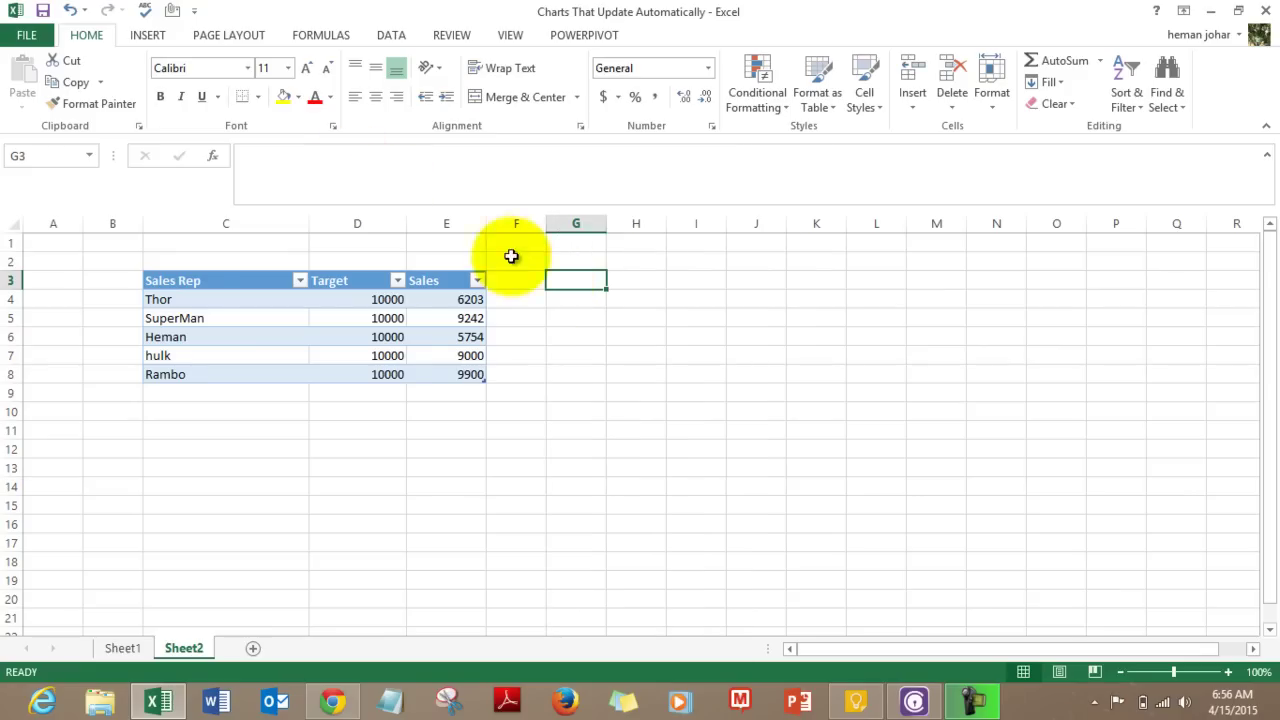
# Step: Insert a blank clustered column chart, move it right of the table, and open Select Data
pyautogui.click(147, 34)
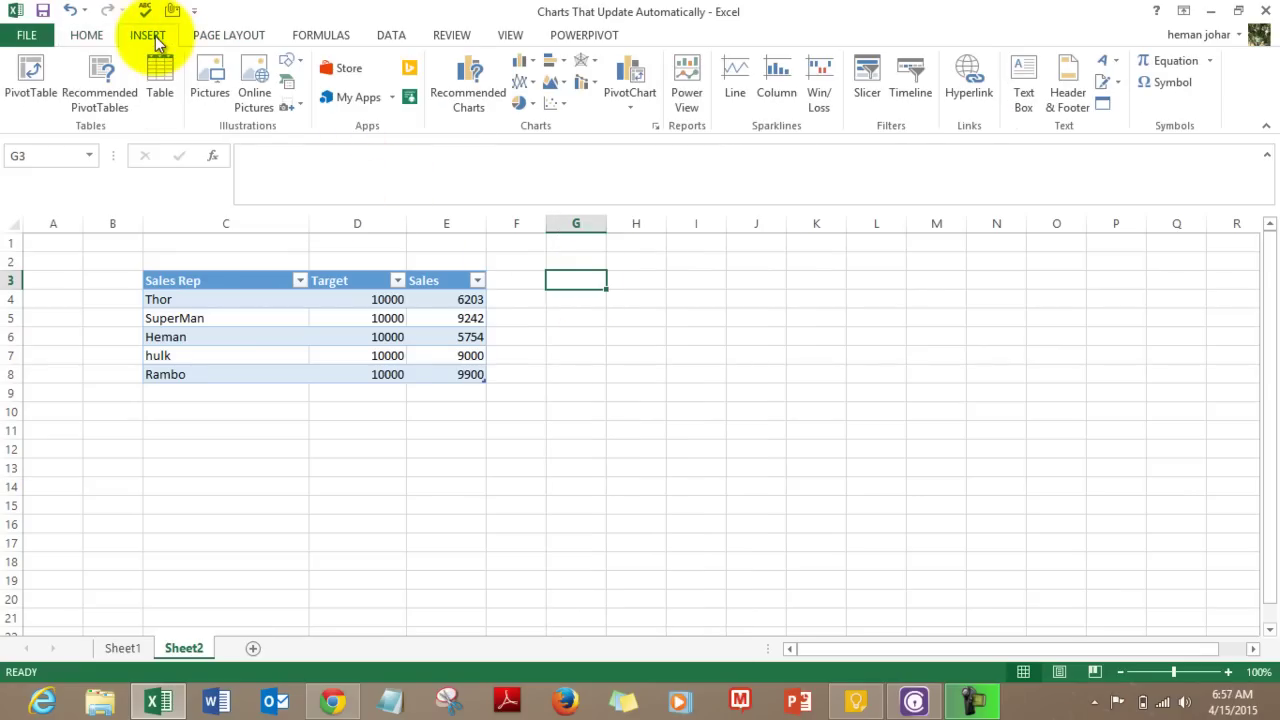
pyautogui.click(522, 62)
pyautogui.click(538, 125)
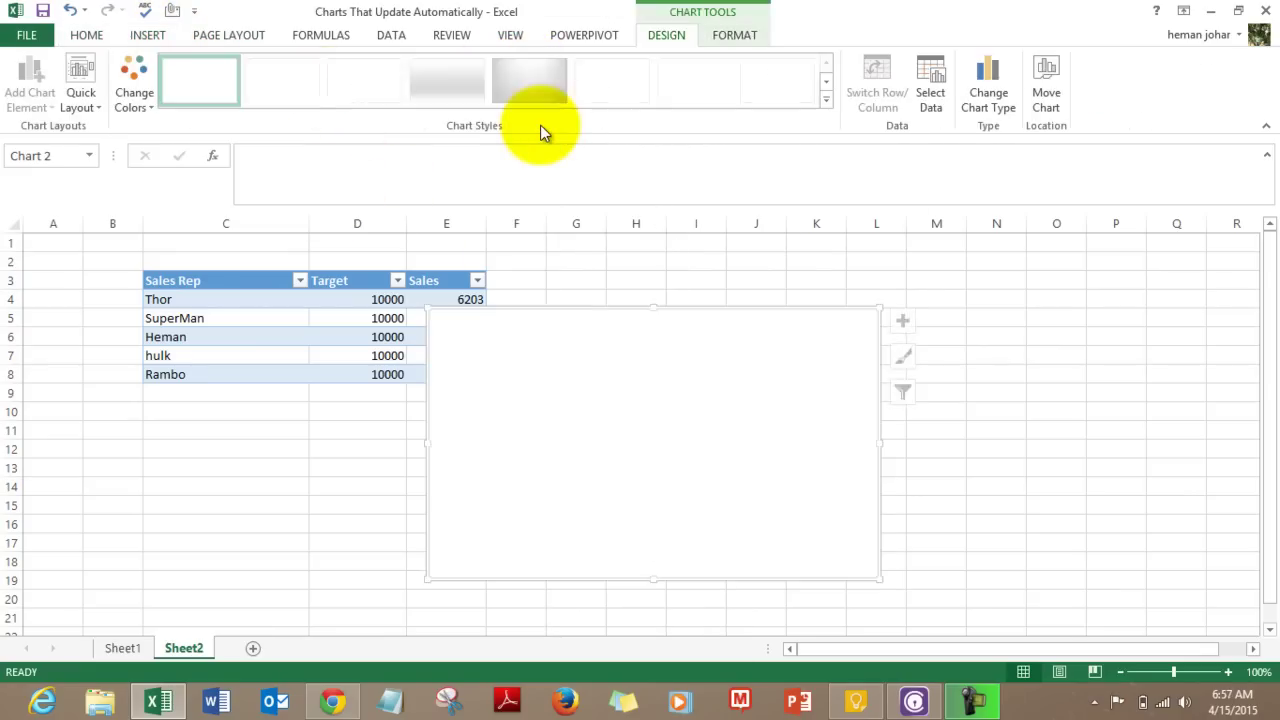
pyautogui.moveTo(640, 368)
pyautogui.mouseDown()
pyautogui.moveTo(796, 276)
pyautogui.moveTo(760, 319)
pyautogui.mouseUp()
pyautogui.rightClick(759, 318)
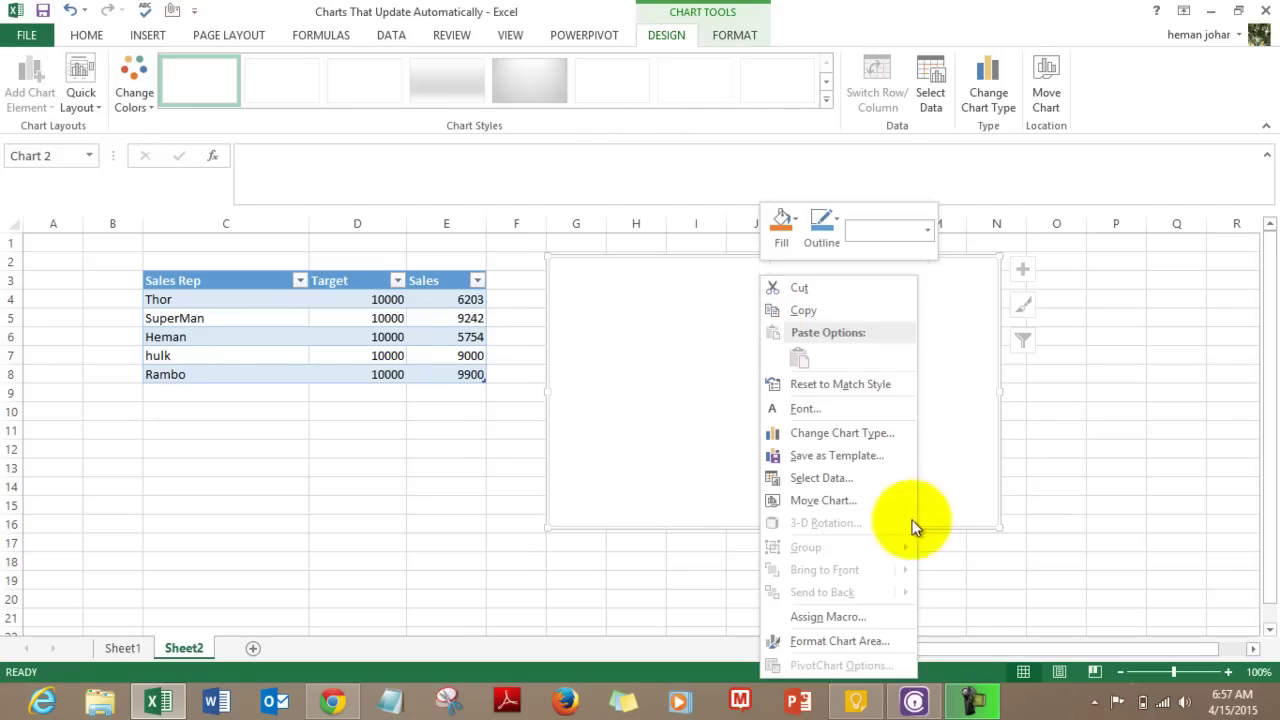
pyautogui.click(839, 480)
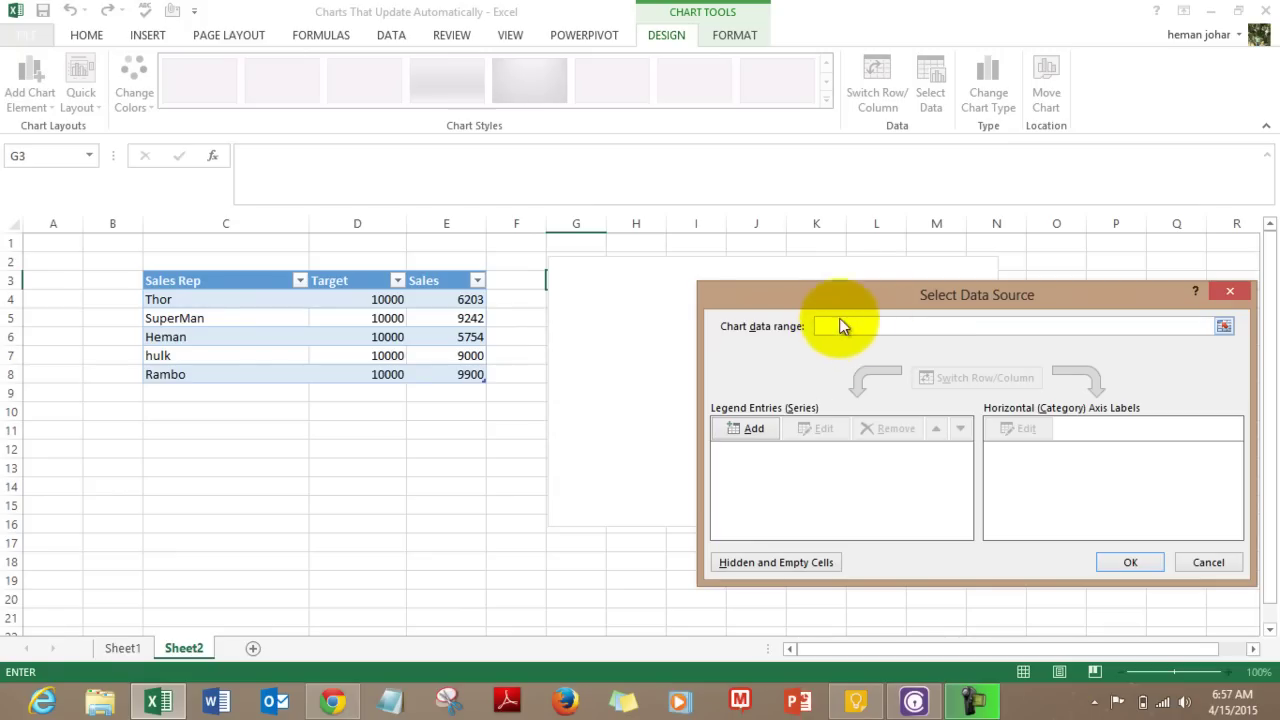
# Step: Set the chart data range to the whole table, =Table3[#All], and confirm
pyautogui.moveTo(214, 285); pyautogui.dragTo(208, 280)
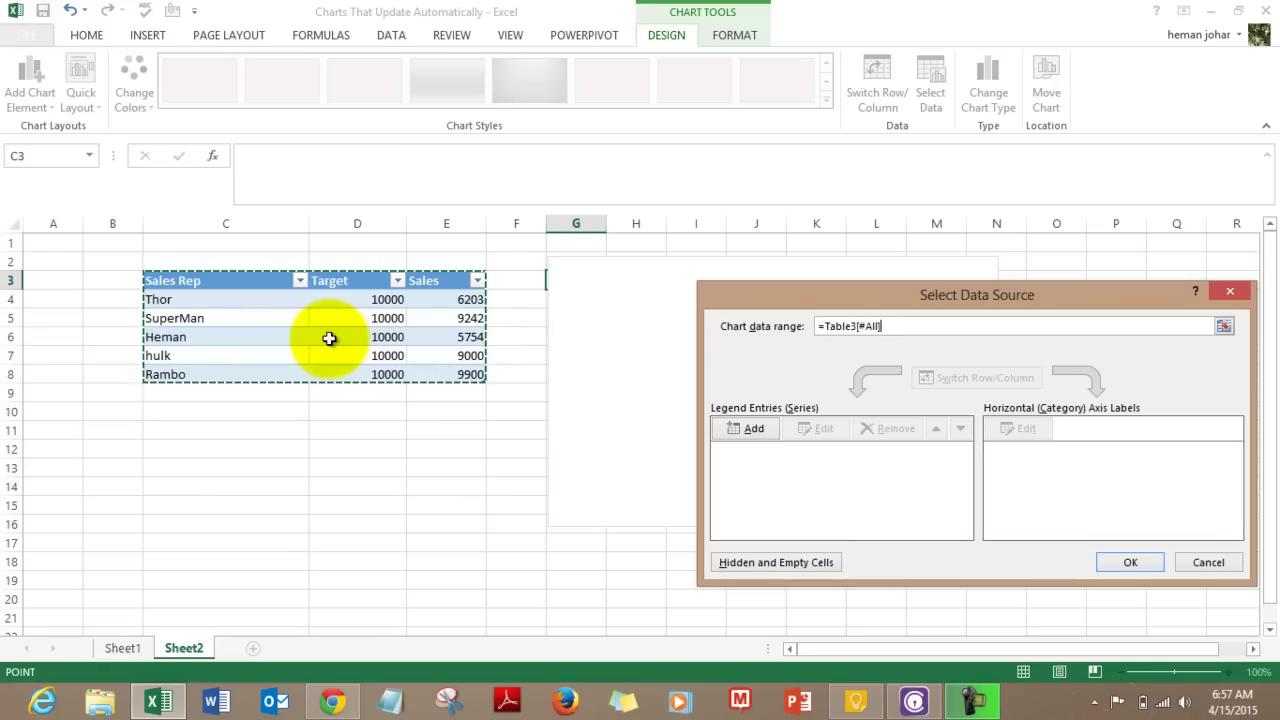
pyautogui.click(1124, 562)
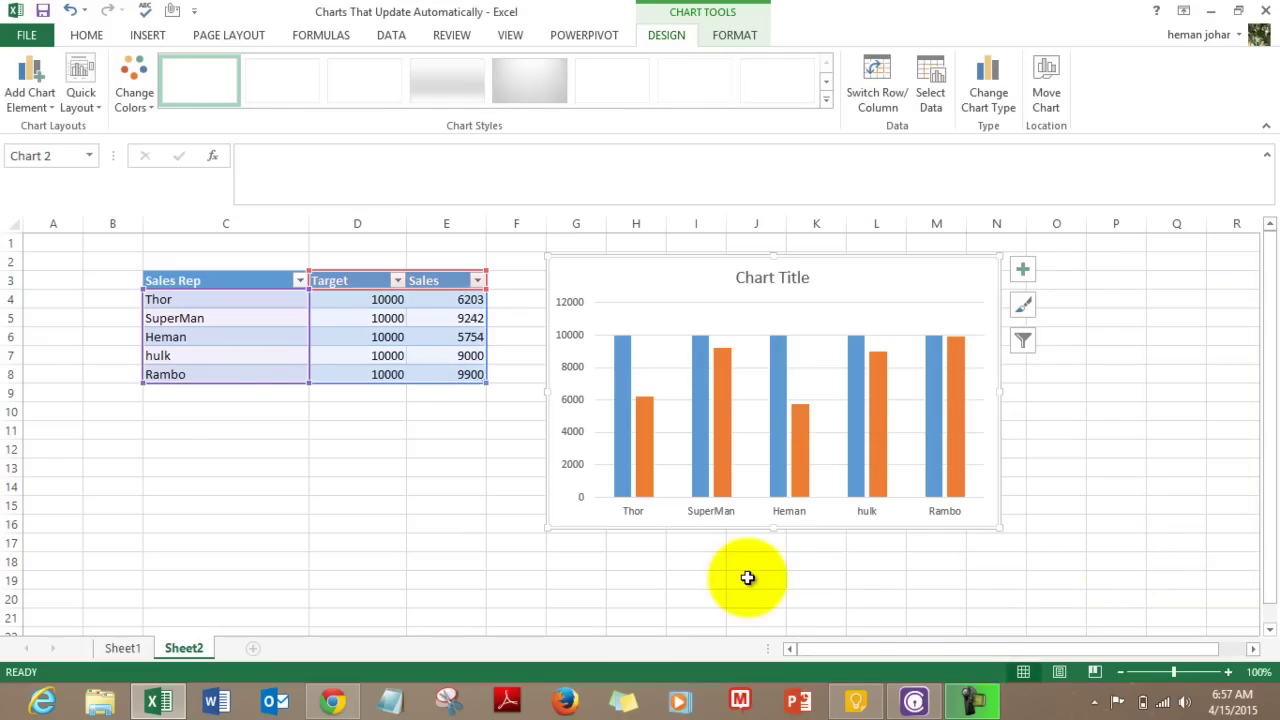
pyautogui.click(466, 594)
pyautogui.click(402, 465)
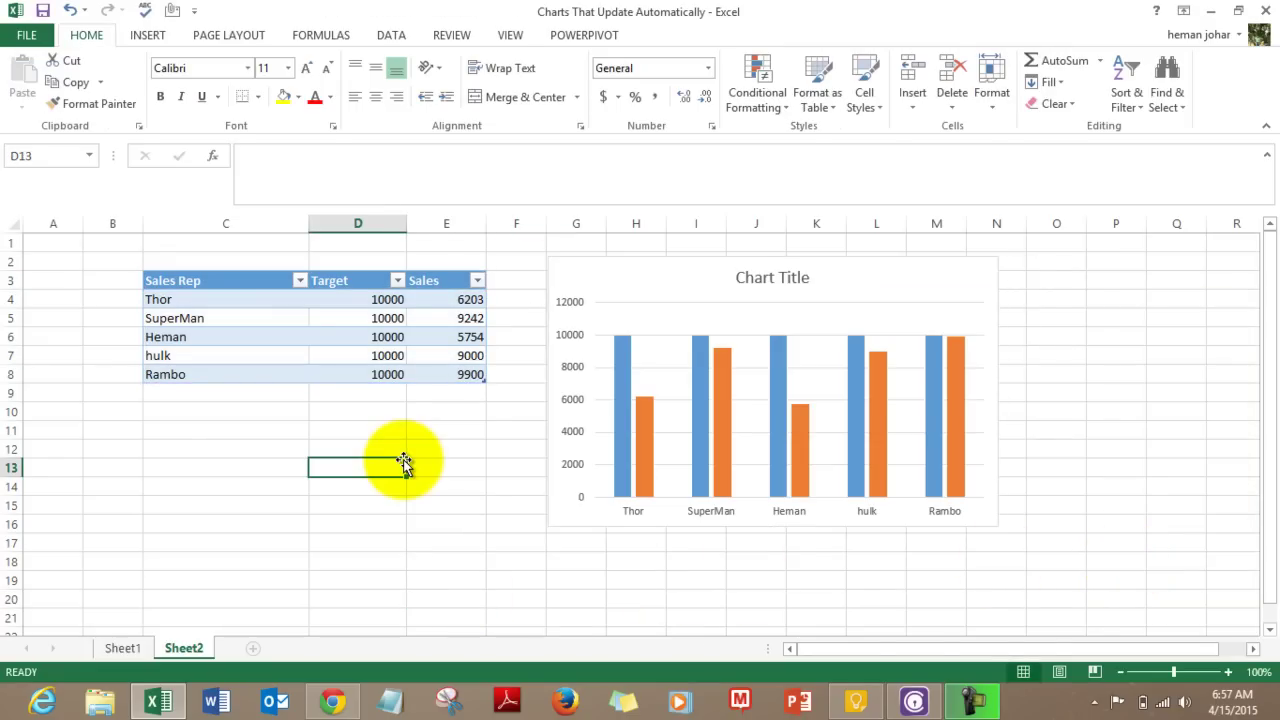
pyautogui.click(199, 392)
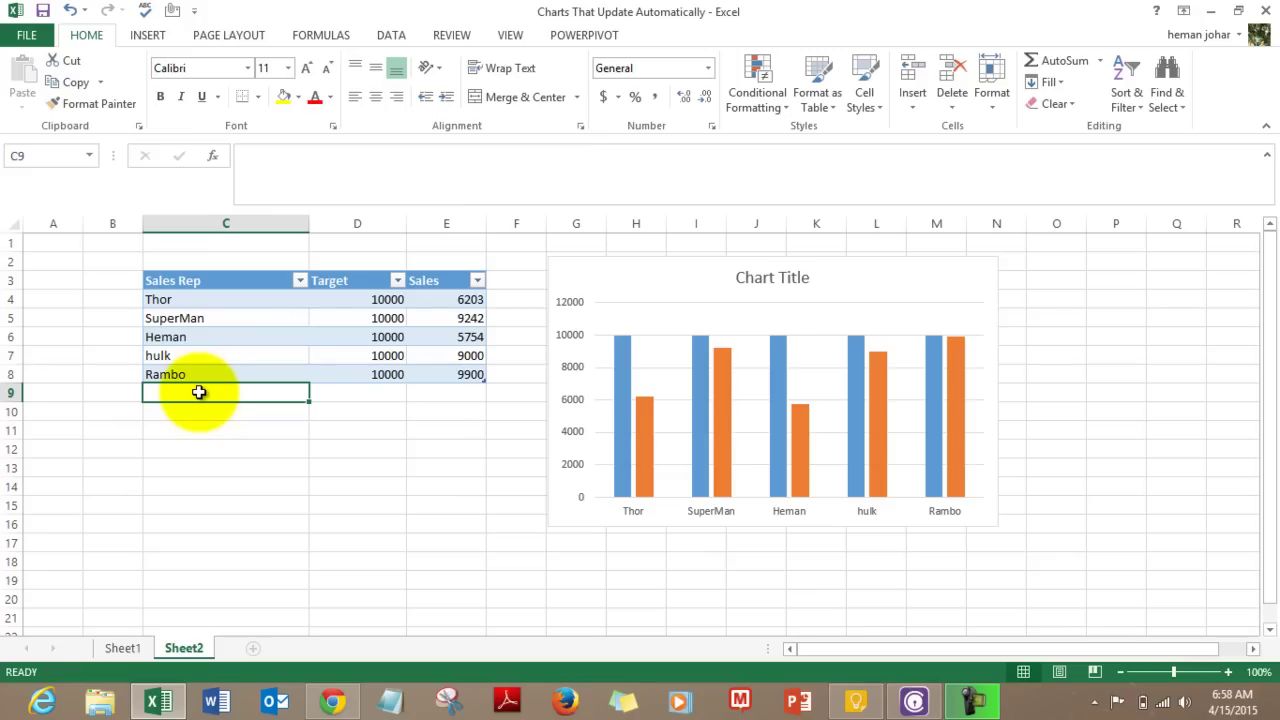
pyautogui.click(197, 375)
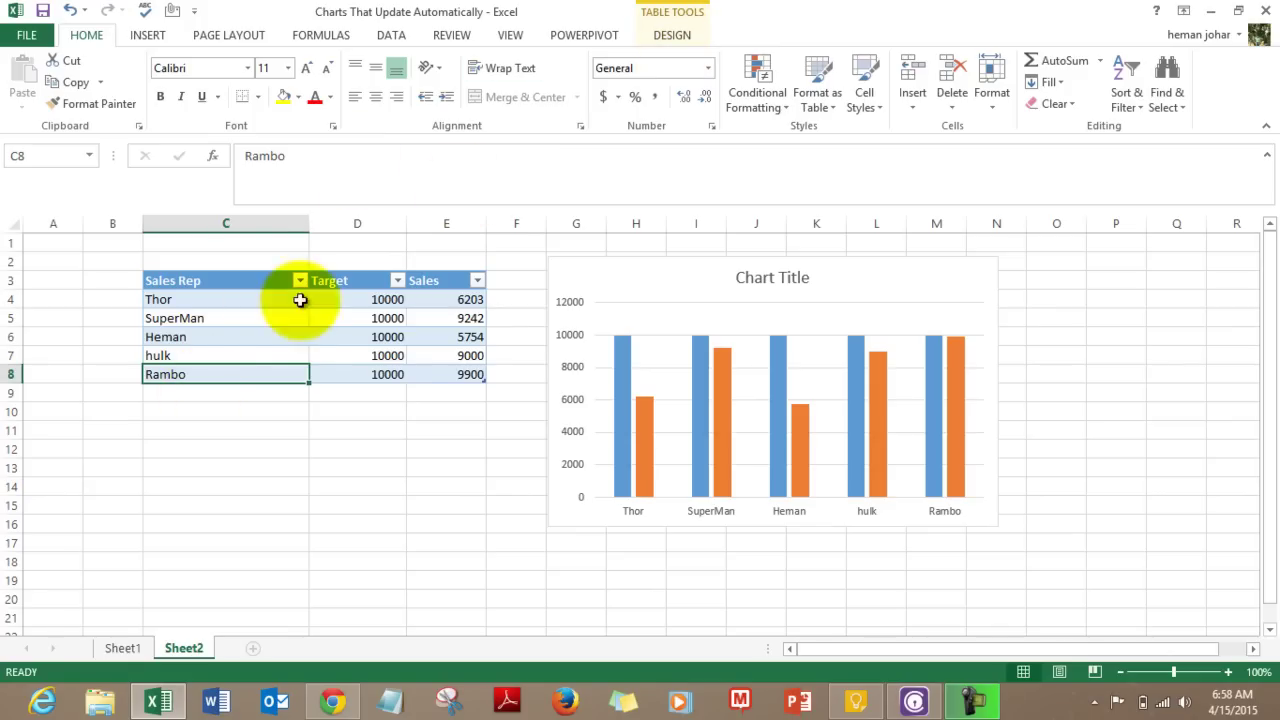
pyautogui.click(200, 391)
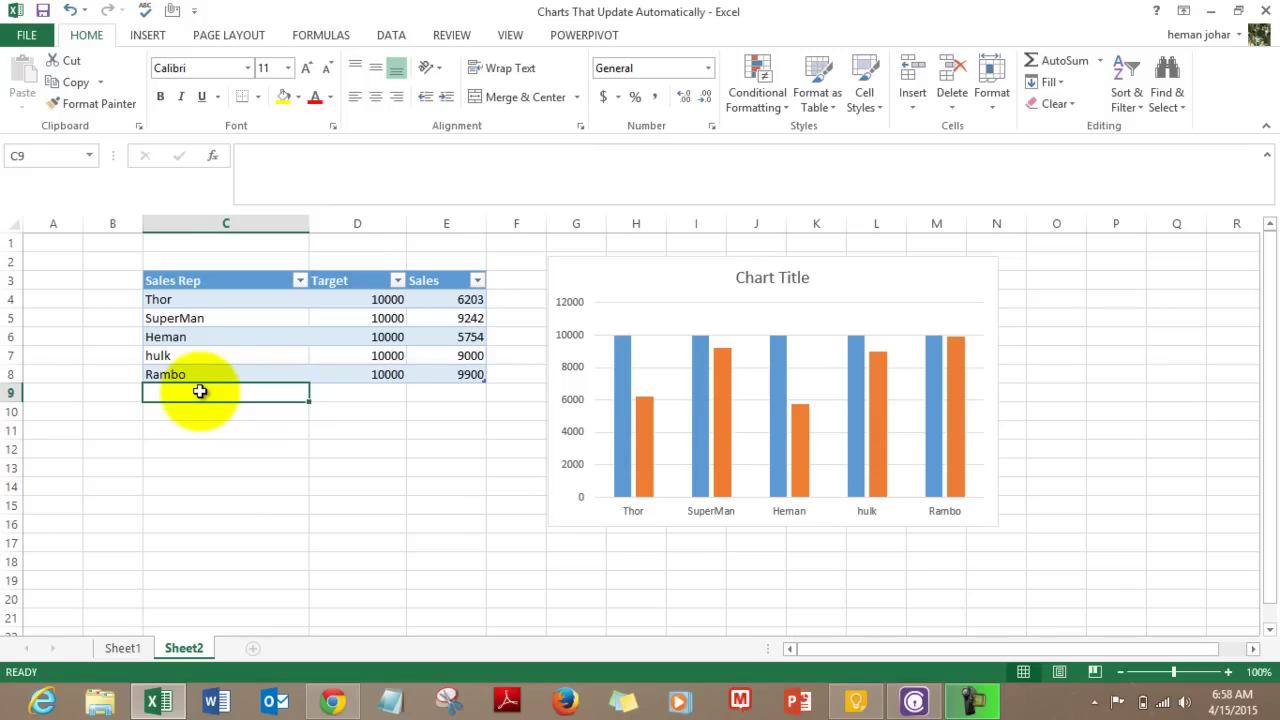
# Step: Enter 'Bugs Bunny' in C9 below Rambo as the table's sixth rep
pyautogui.write('W')
pyautogui.press('BackSpace')
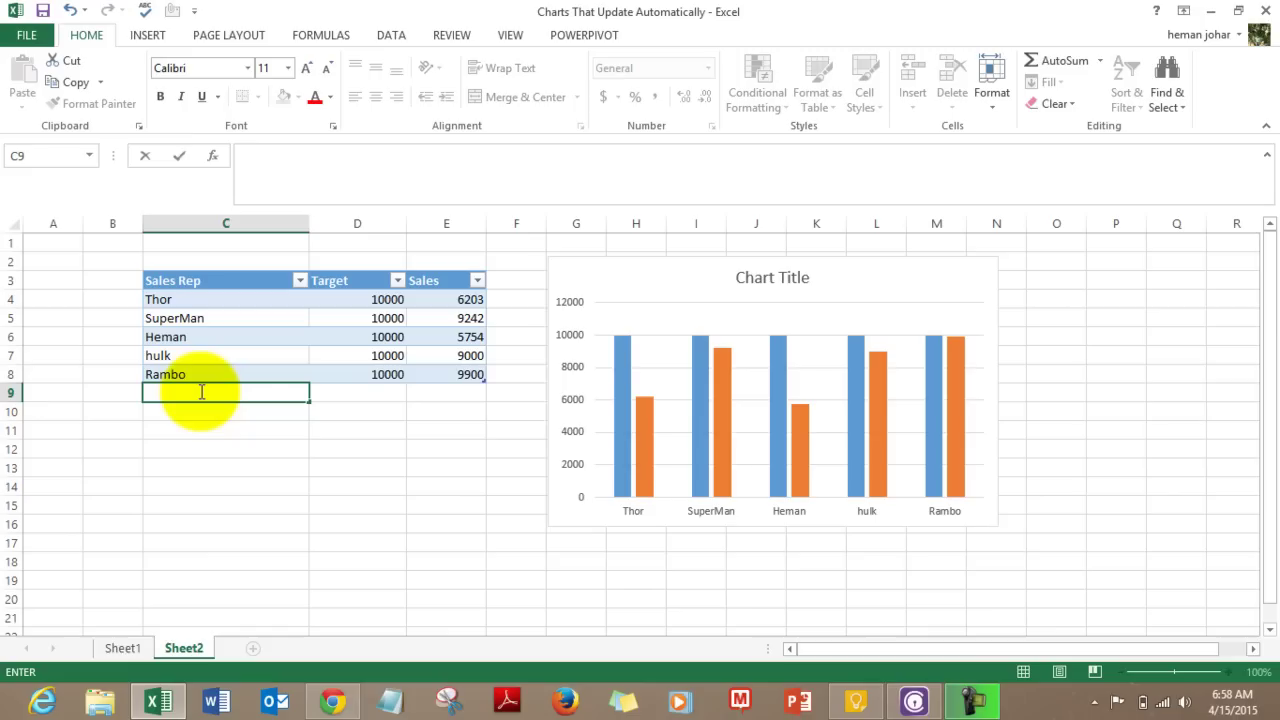
pyautogui.press('Escape')
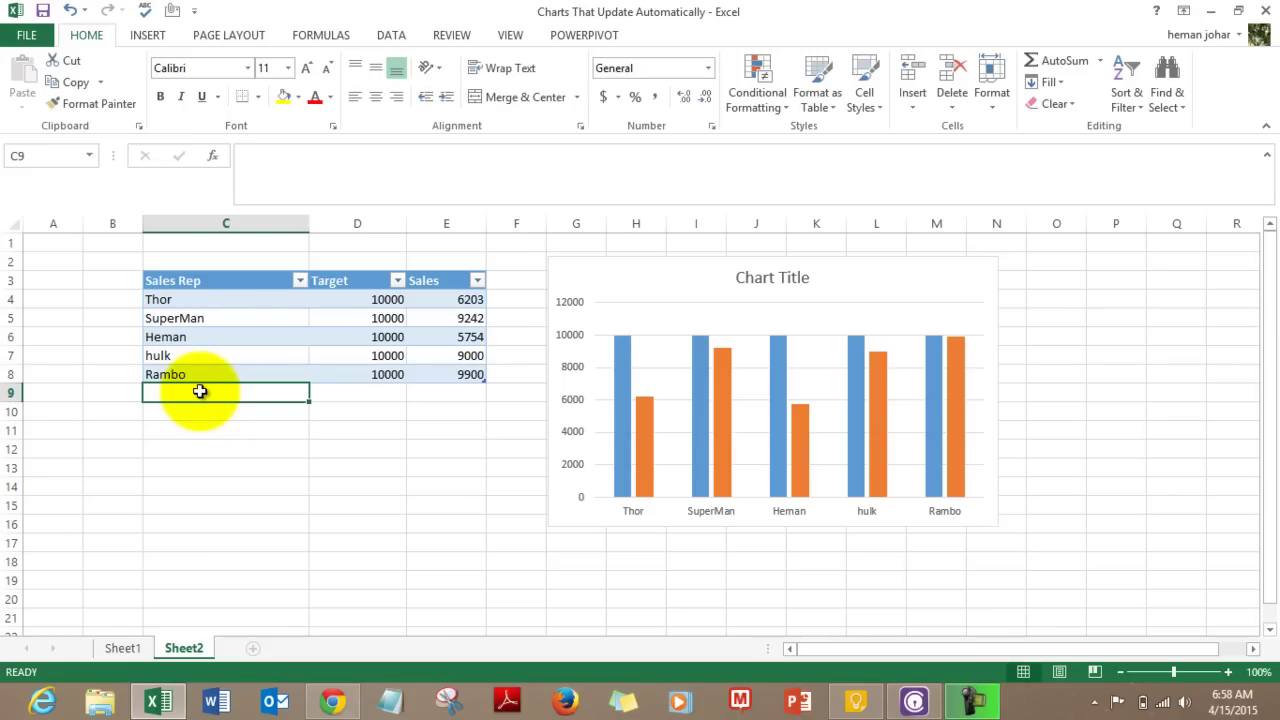
pyautogui.write('Bu')
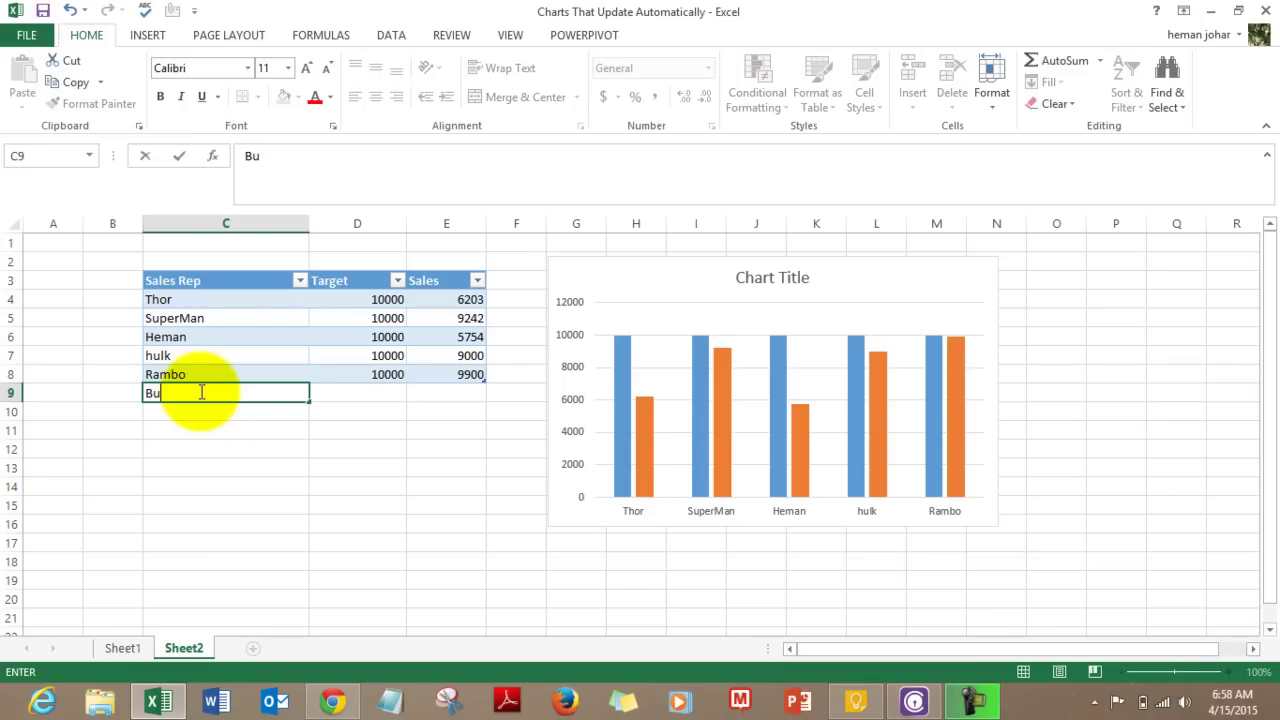
pyautogui.write('gs Bunny')
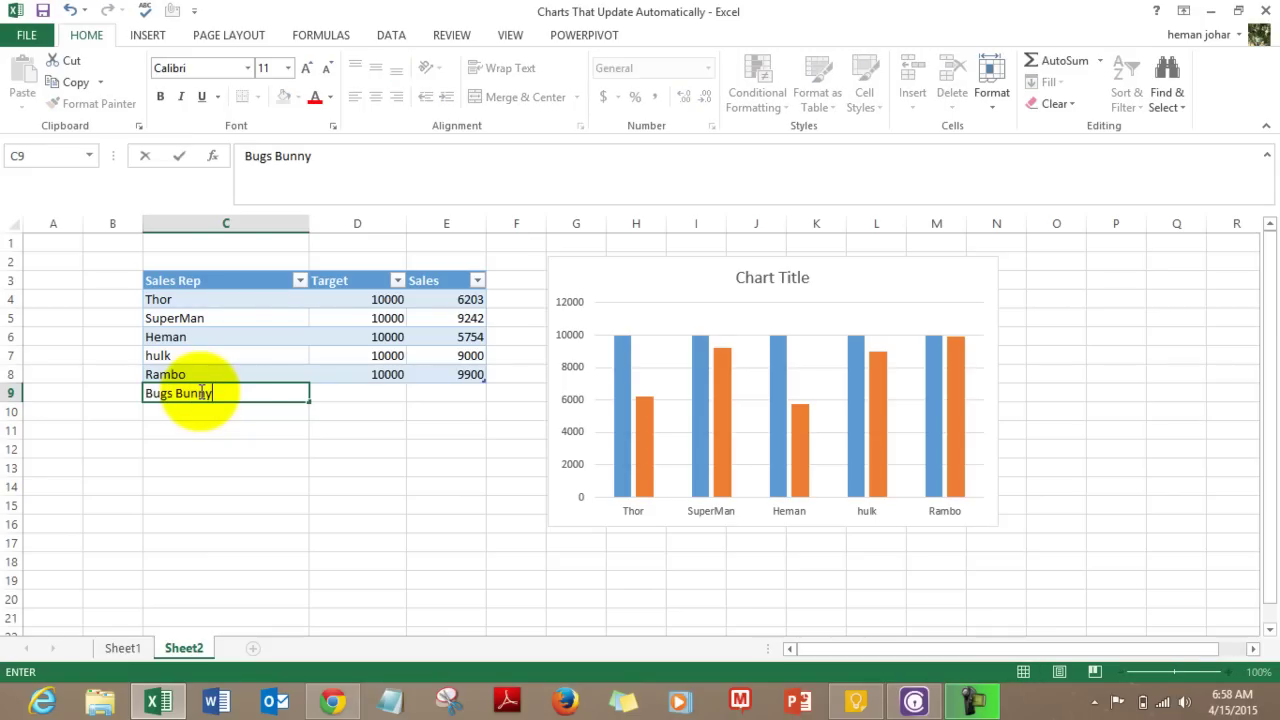
pyautogui.press('Return')
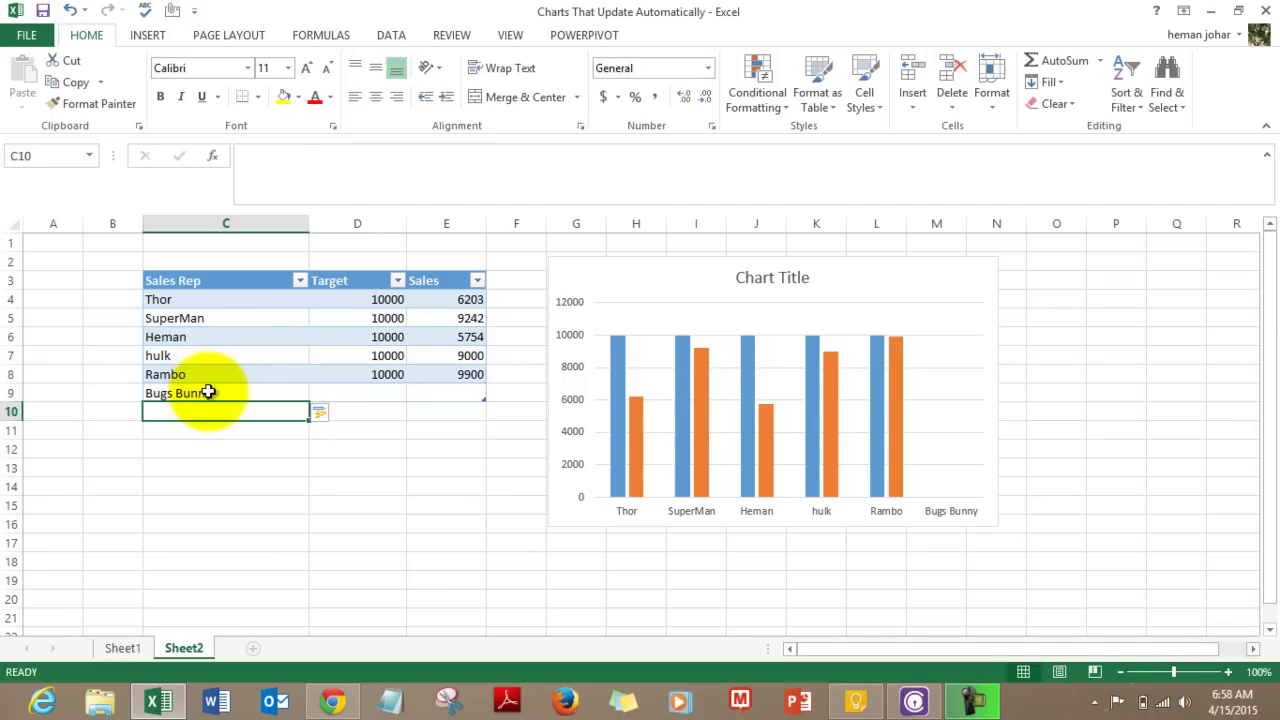
pyautogui.click(200, 392)
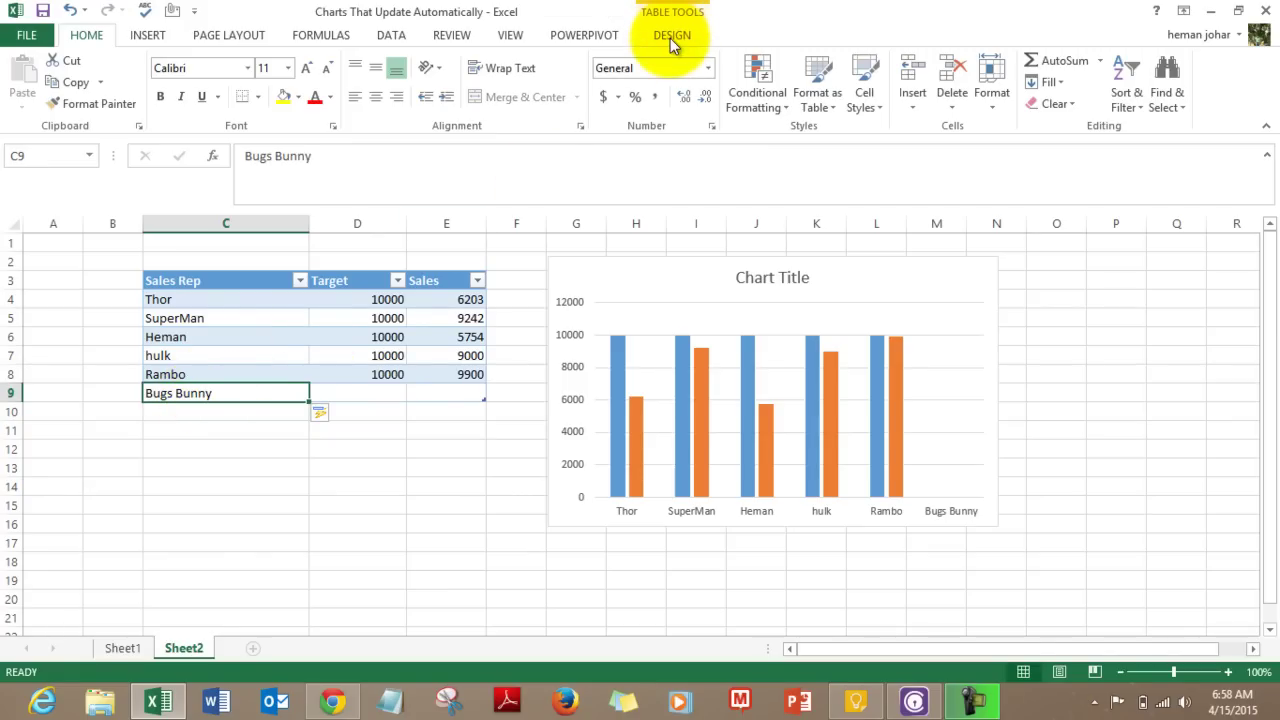
pyautogui.press('Return')
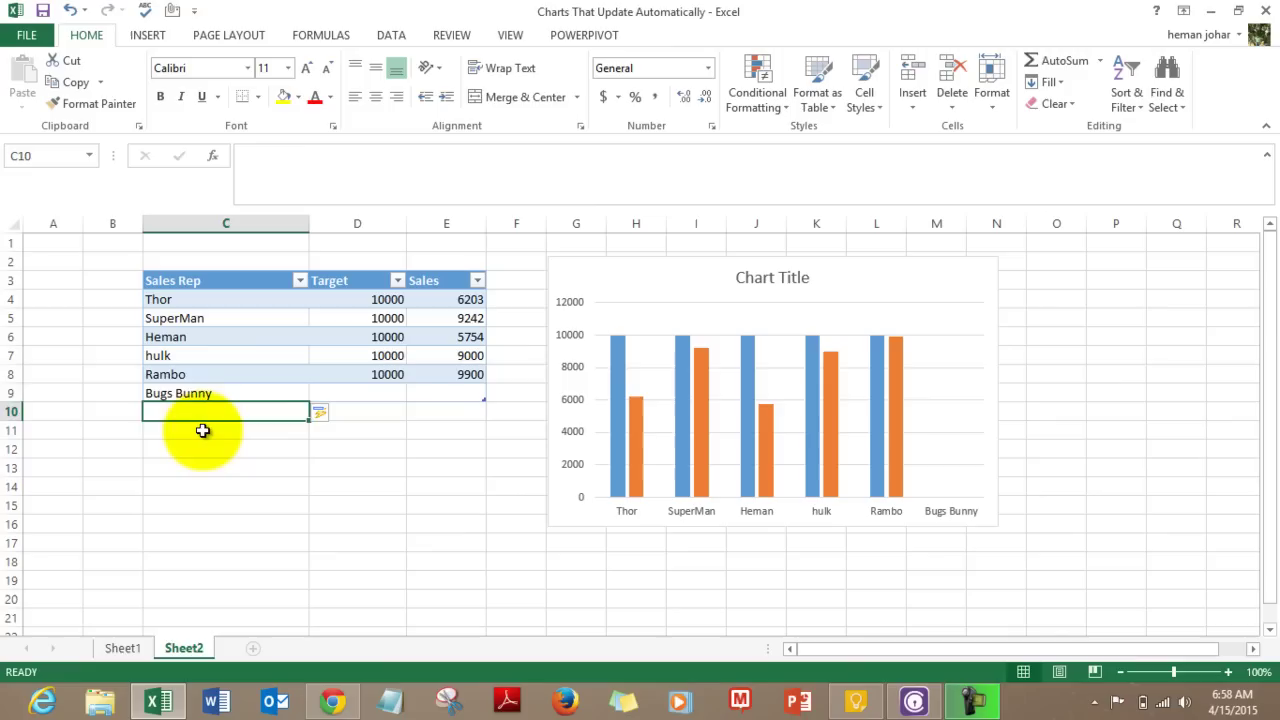
pyautogui.press('Up')
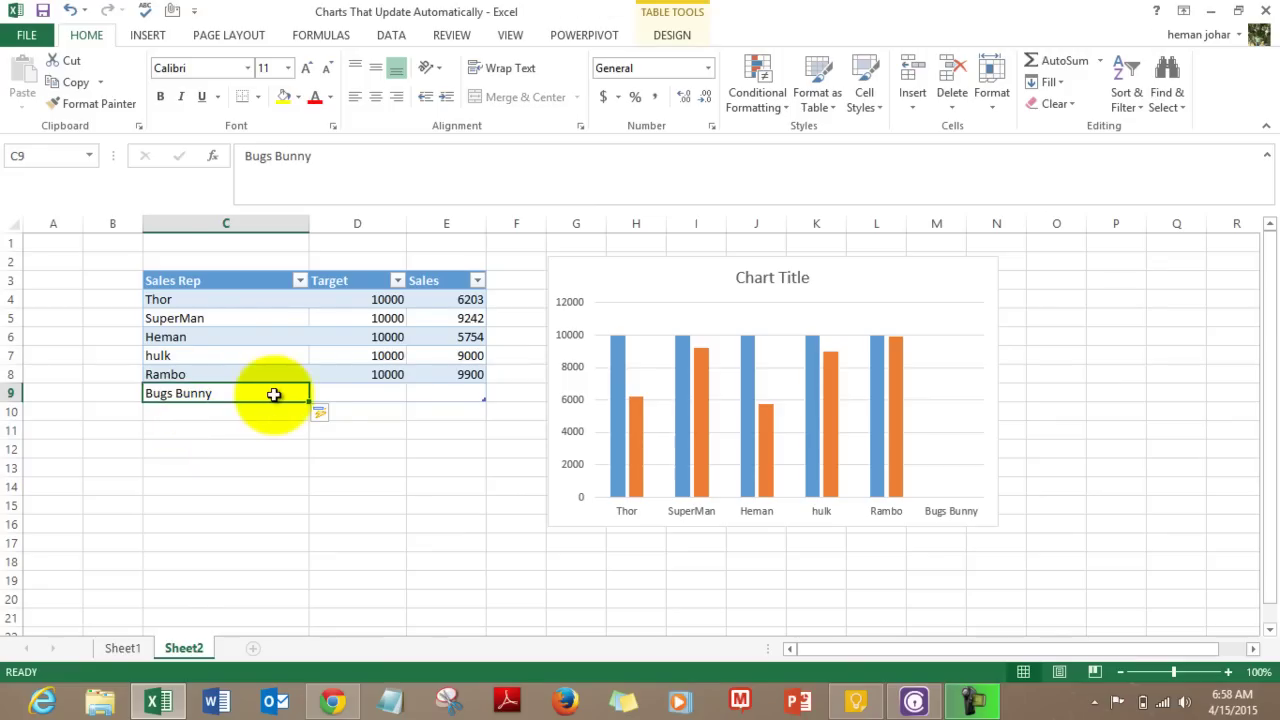
pyautogui.press('Return')
pyautogui.press('Up')
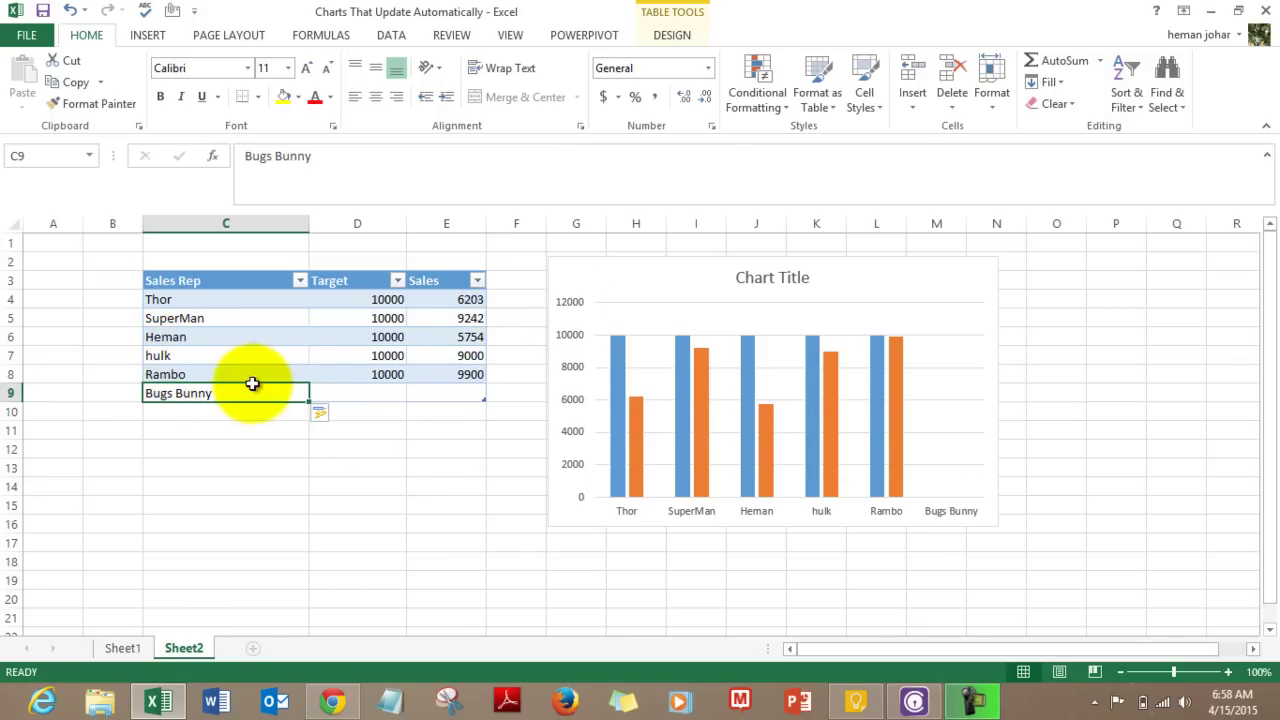
# Step: Enter 10000 as Bugs Bunny's Target in D9 and 10000 as Sales in E9
pyautogui.click(963, 515)
pyautogui.click(352, 395)
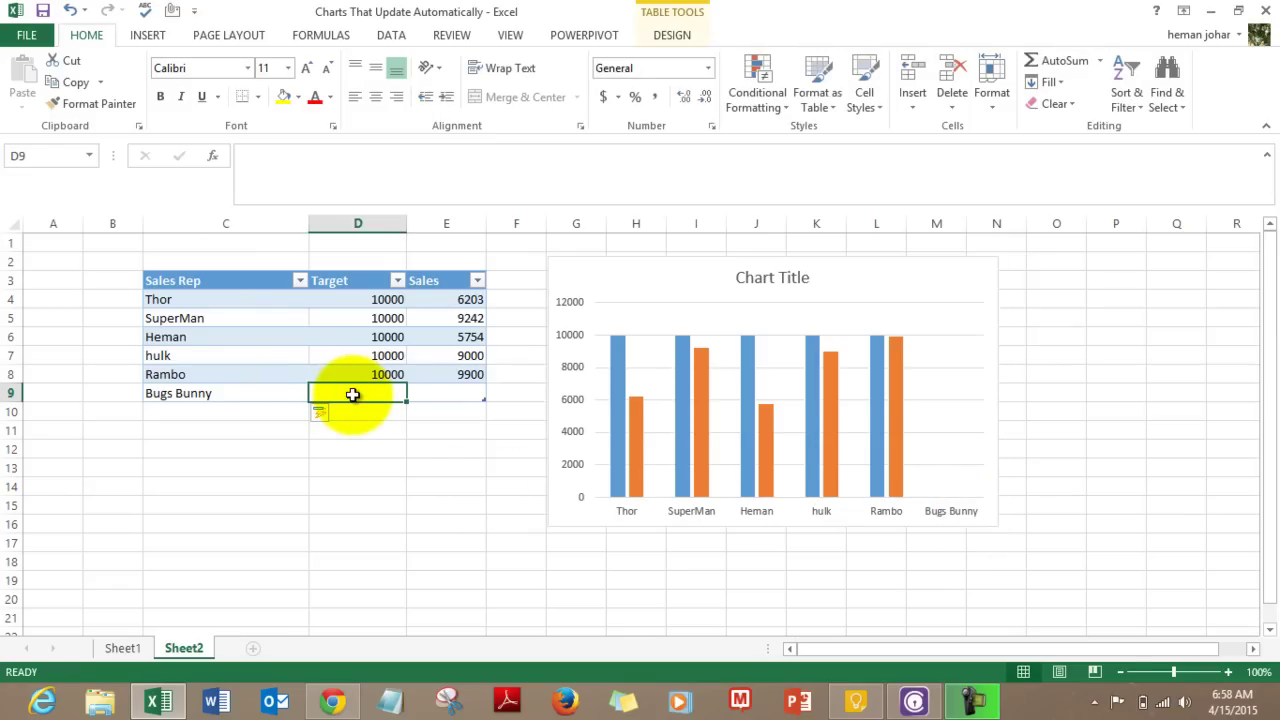
pyautogui.write('10000')
pyautogui.press('Tab')
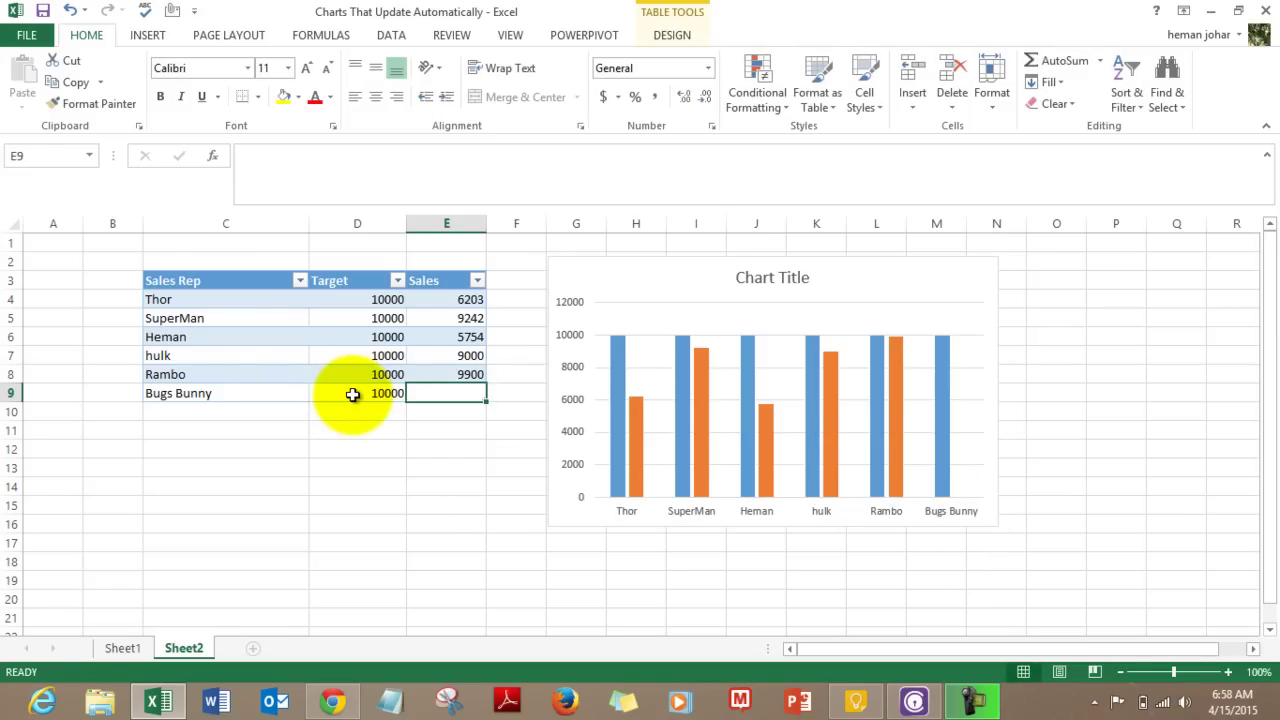
pyautogui.write('10000')
pyautogui.press('Return')
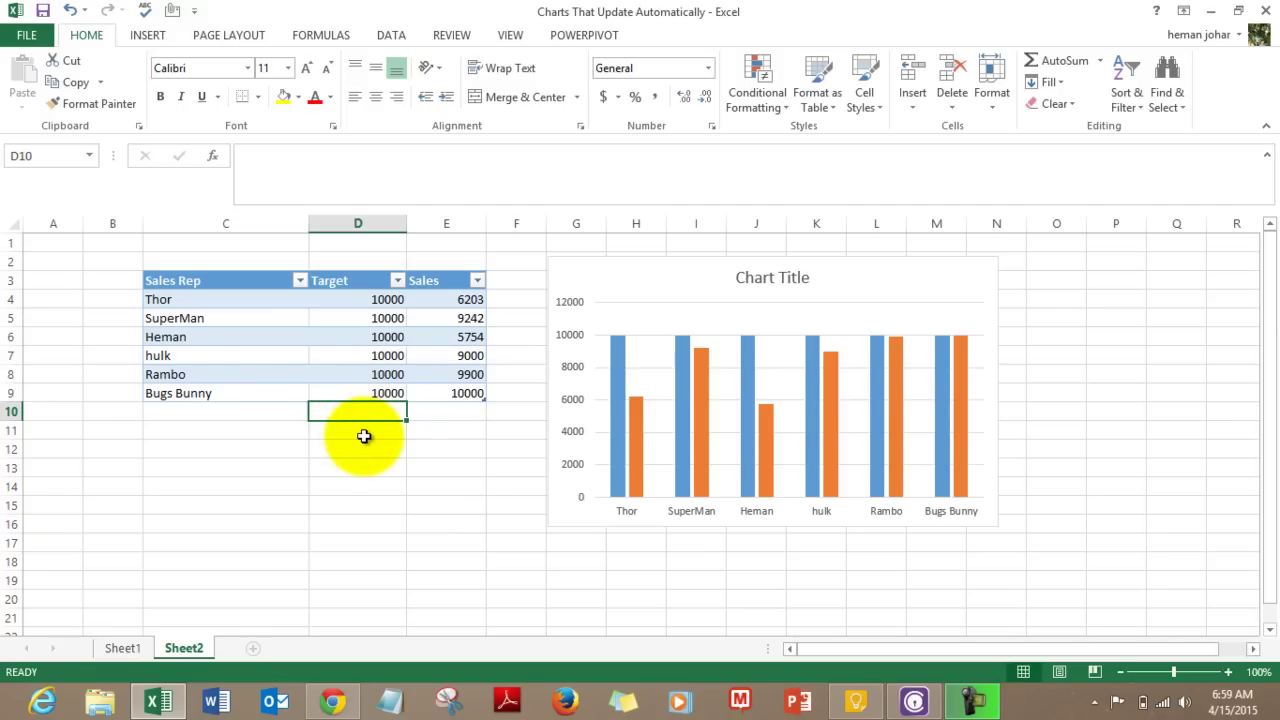
# Step: Select the whole table range C3:E9
pyautogui.click(235, 317)
pyautogui.press('Up')
pyautogui.press('Up')
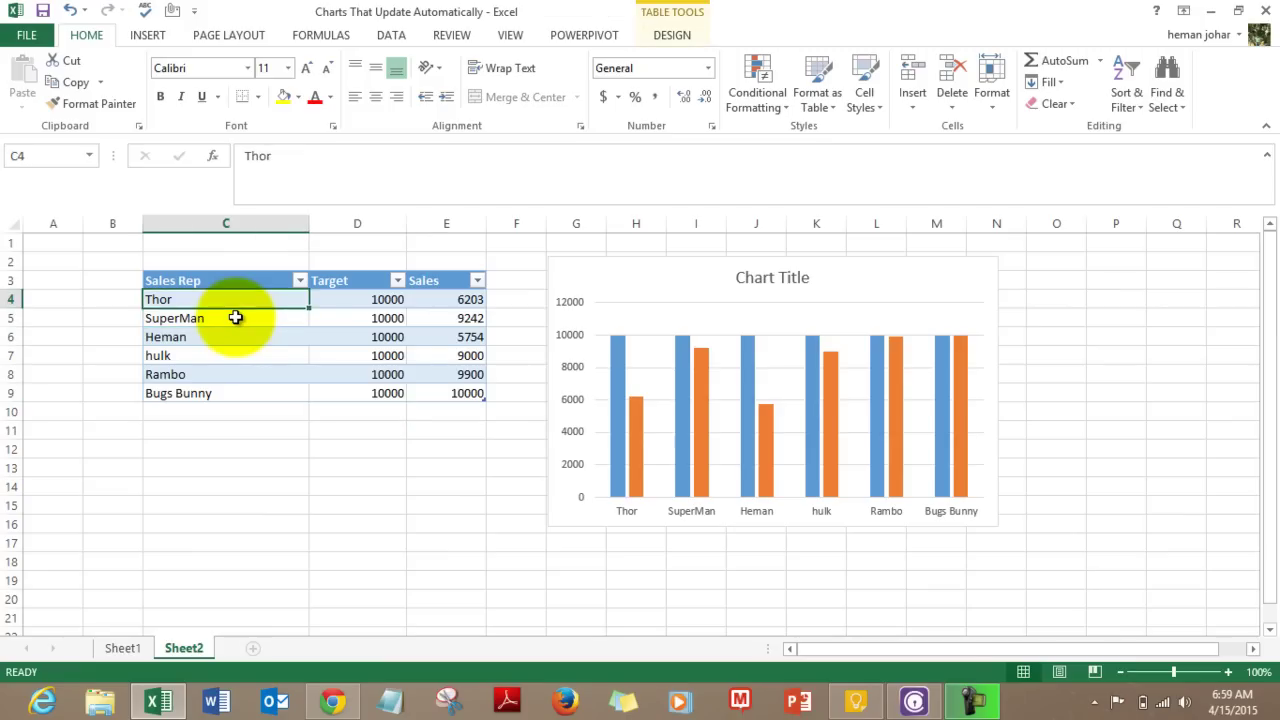
pyautogui.hotkey('shift', 'Right')
pyautogui.hotkey('shift', 'Right')
pyautogui.hotkey('shift', 'Down')
pyautogui.hotkey('shift', 'Down')
pyautogui.hotkey('shift', 'Down')
pyautogui.hotkey('shift', 'Down')
pyautogui.hotkey('shift', 'Down')
pyautogui.hotkey('shift', 'Down')
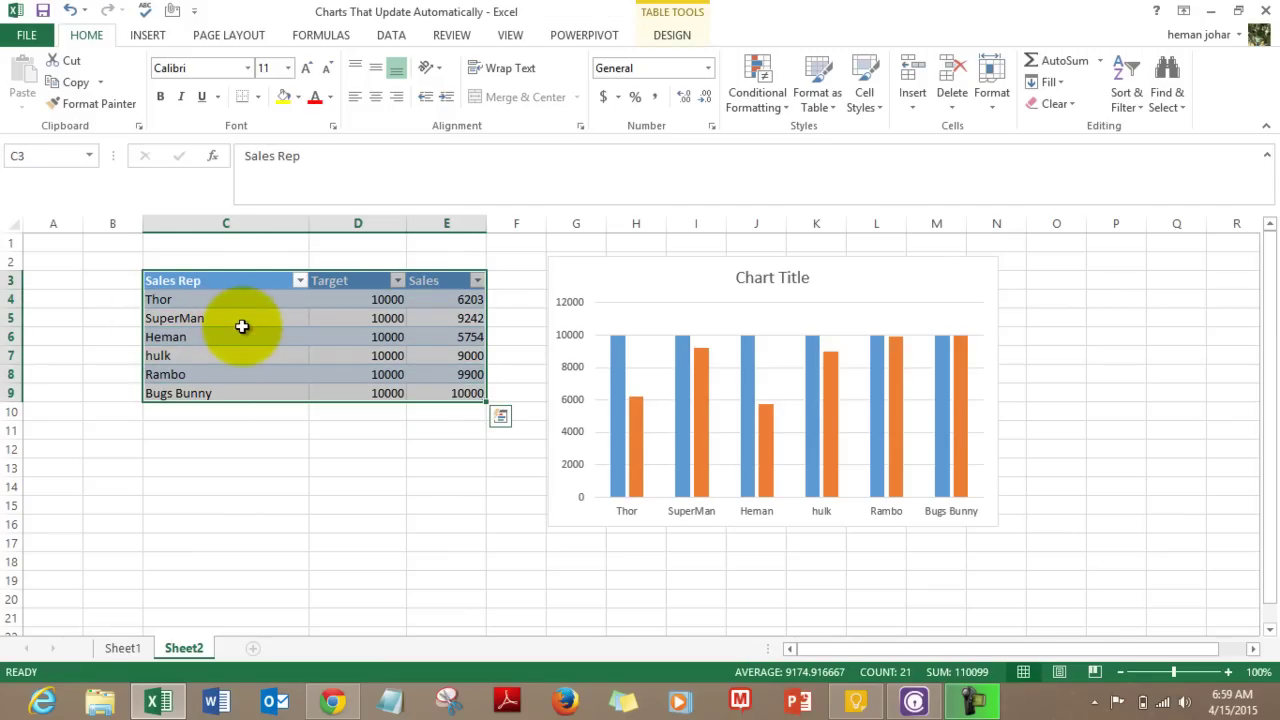
# Step: Convert Table3 to a normal range with Convert to Range, confirming Yes
pyautogui.click(684, 35)
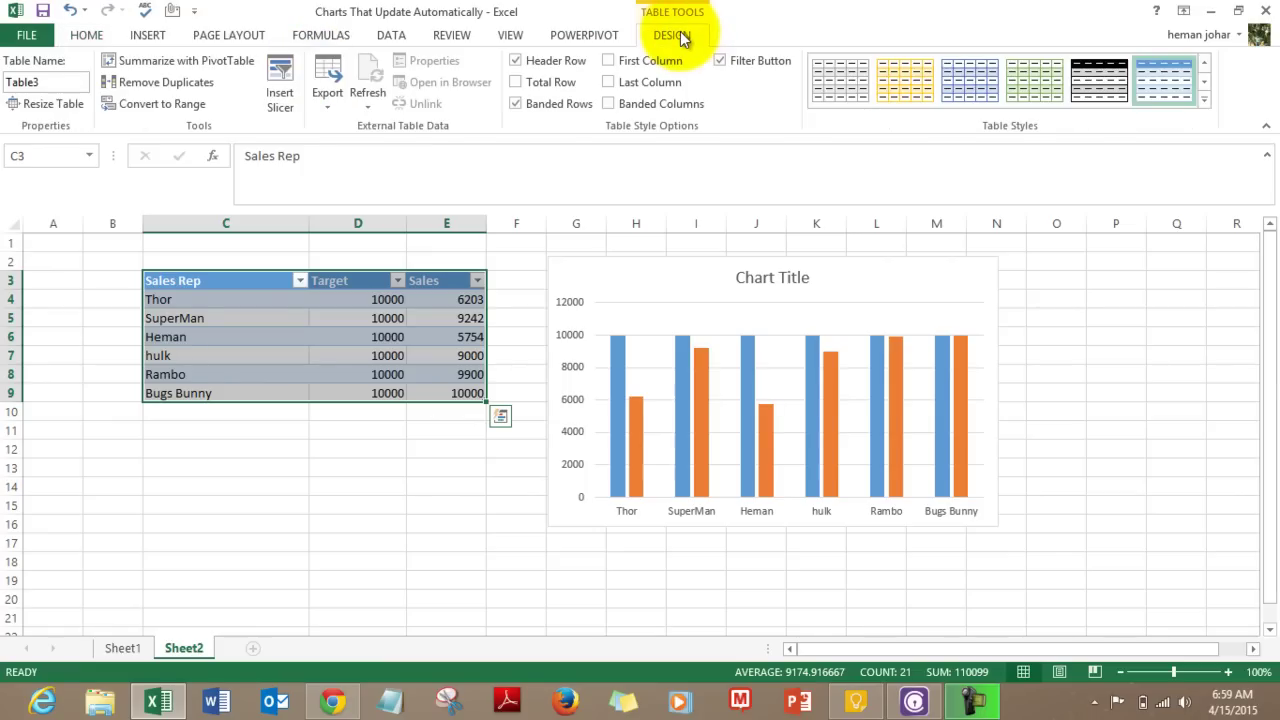
pyautogui.click(183, 105)
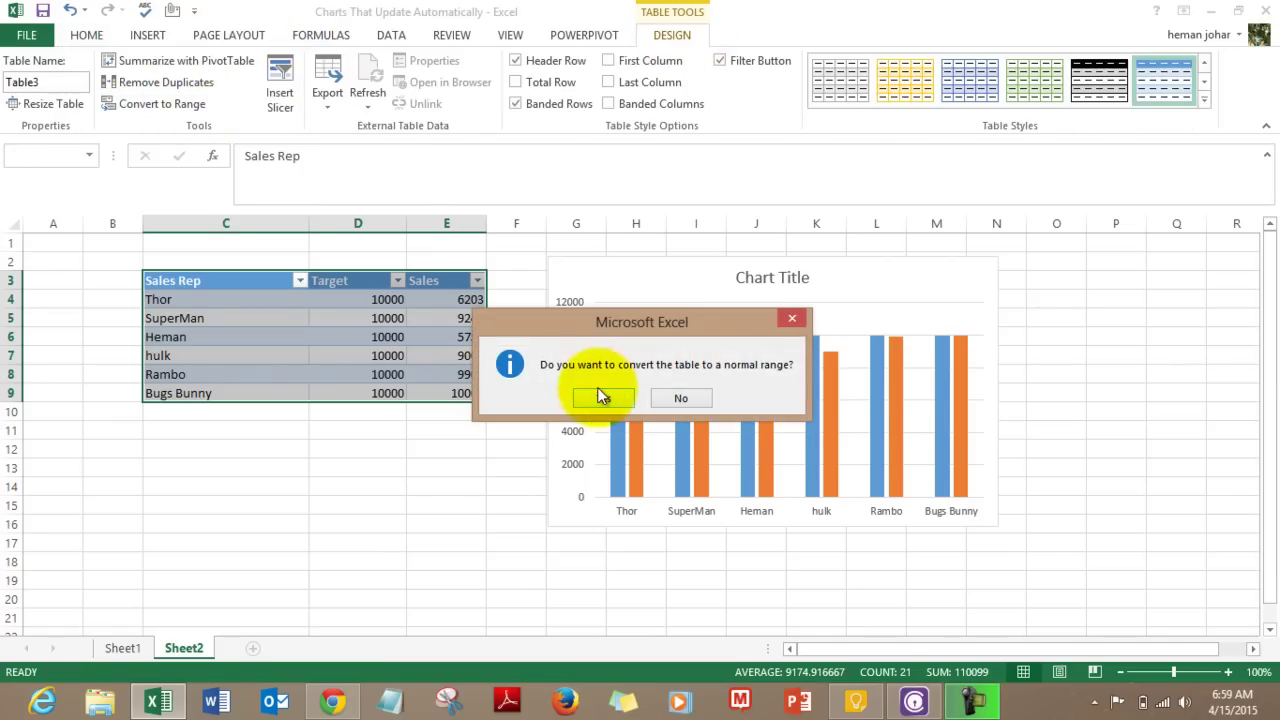
pyautogui.click(600, 392)
pyautogui.click(353, 484)
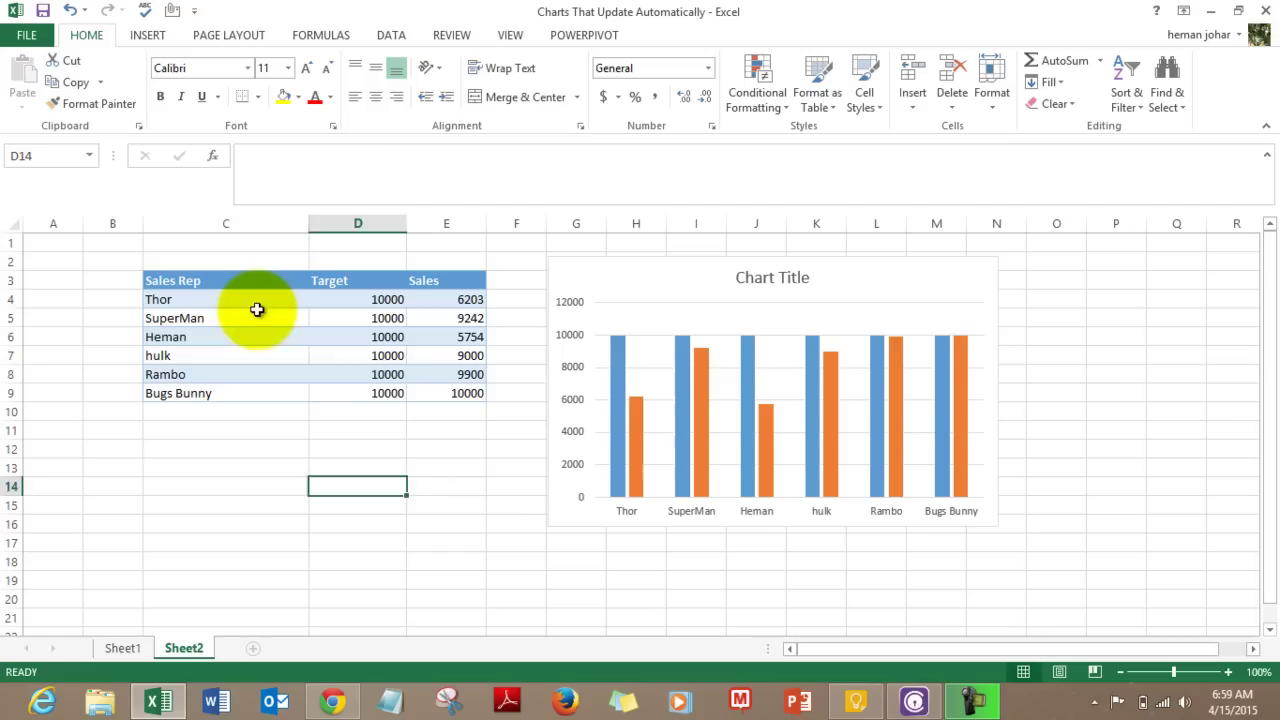
pyautogui.click(257, 313)
pyautogui.press('Up')
pyautogui.press('Down')
pyautogui.press('Down')
pyautogui.press('Down')
pyautogui.press('Down')
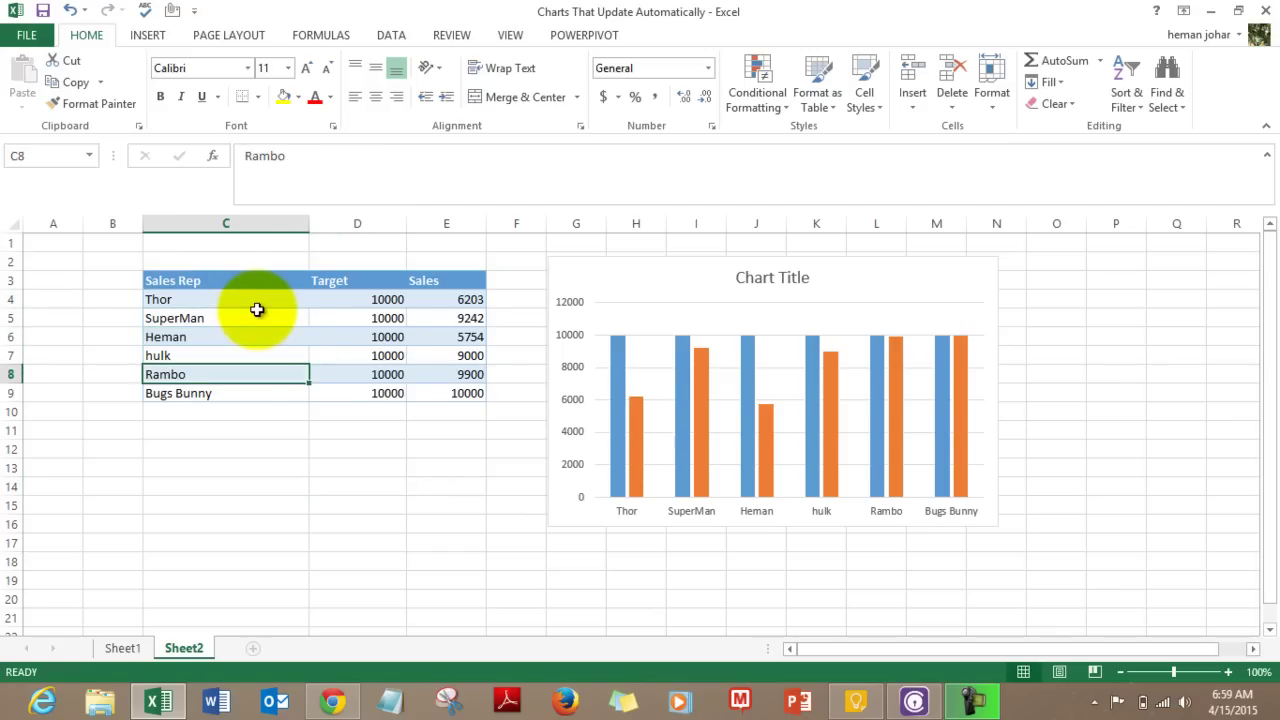
pyautogui.click(188, 412)
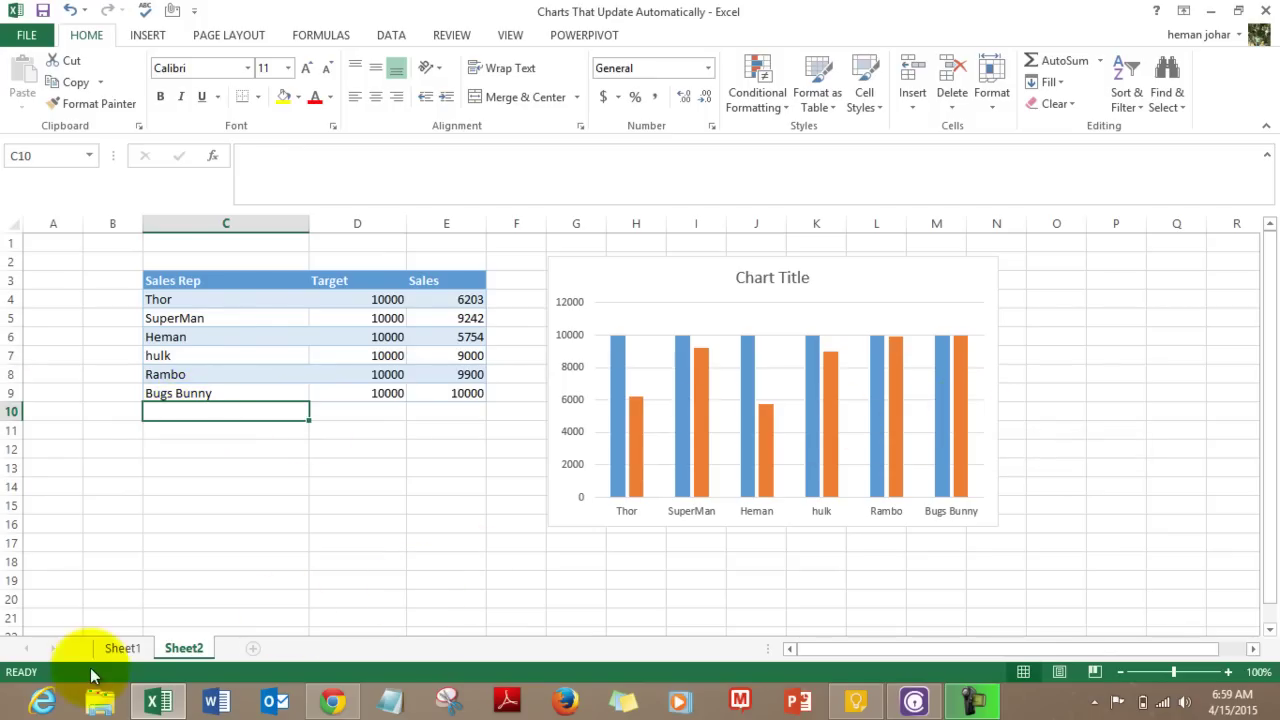
# Step: Return to Sheet1 to view the Sales Rep and Quarter tables beside their charts
pyautogui.click(124, 647)
pyautogui.click(153, 487)
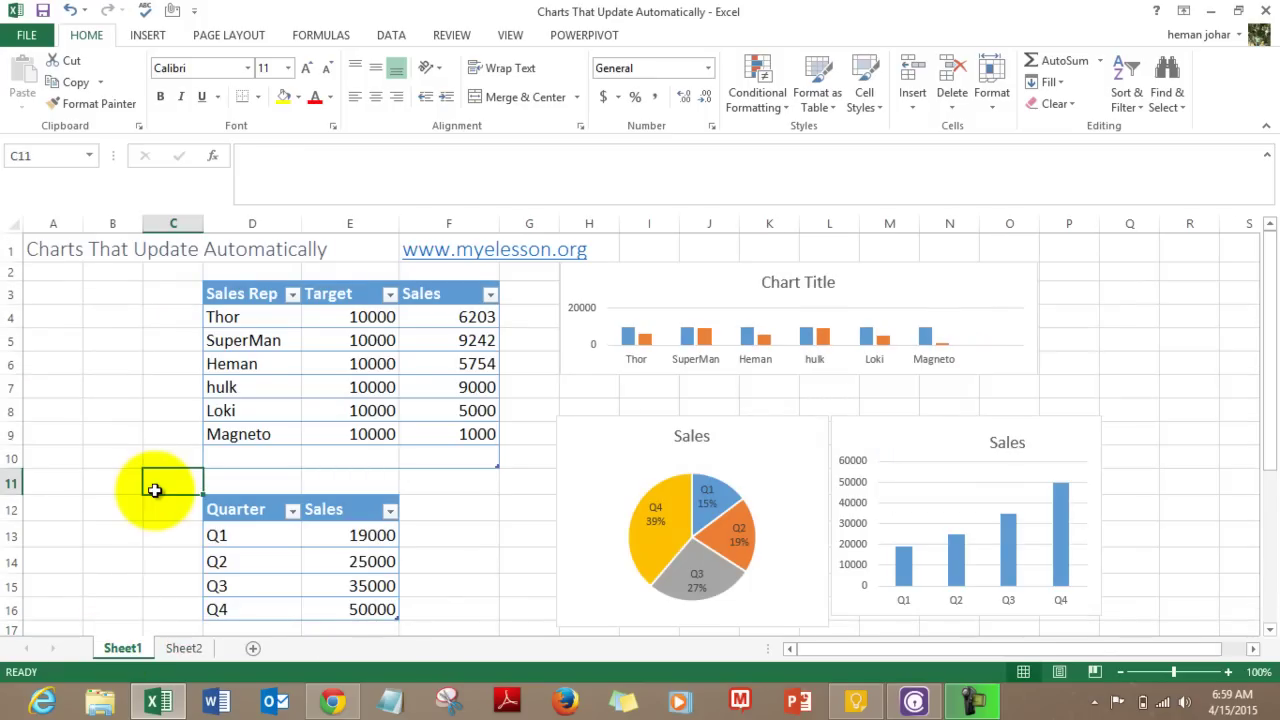